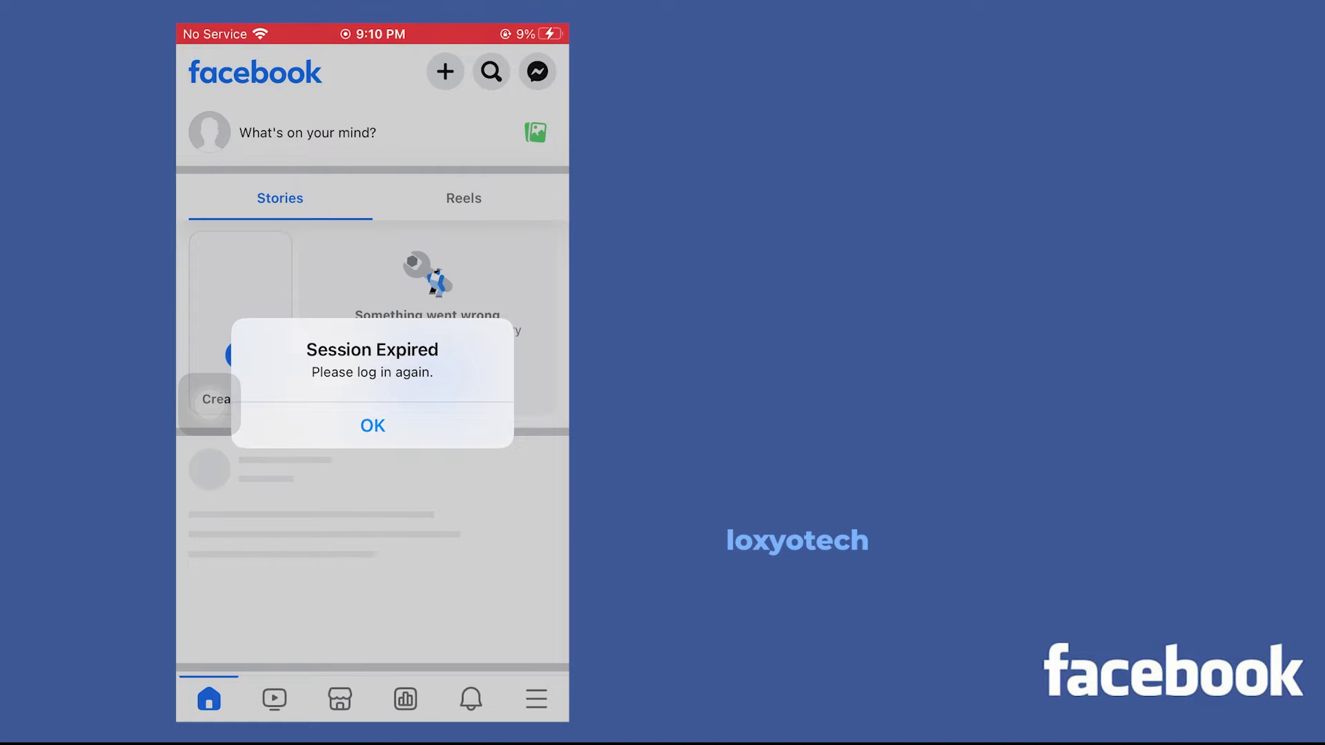
# - Dismiss the Session Expired alert and start logging back in to the saved account
pyautogui.click(373, 426)
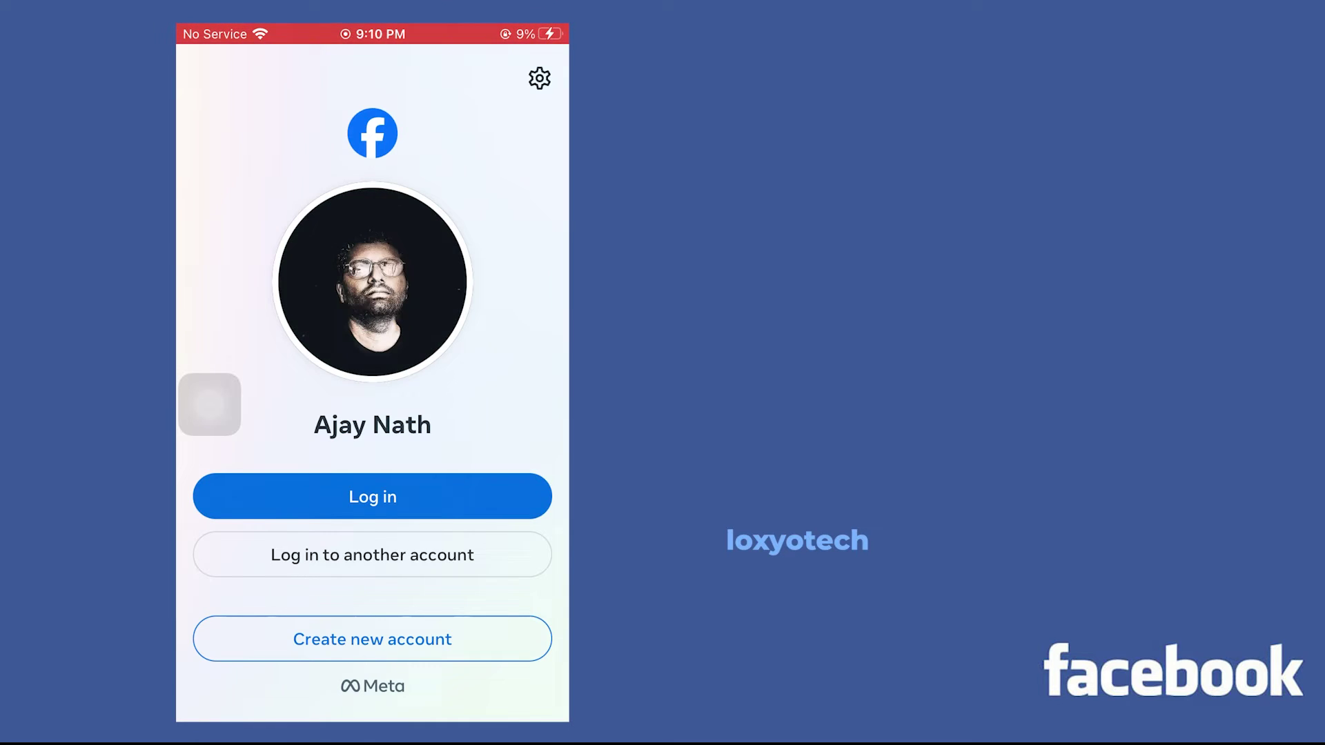
pyautogui.click(373, 497)
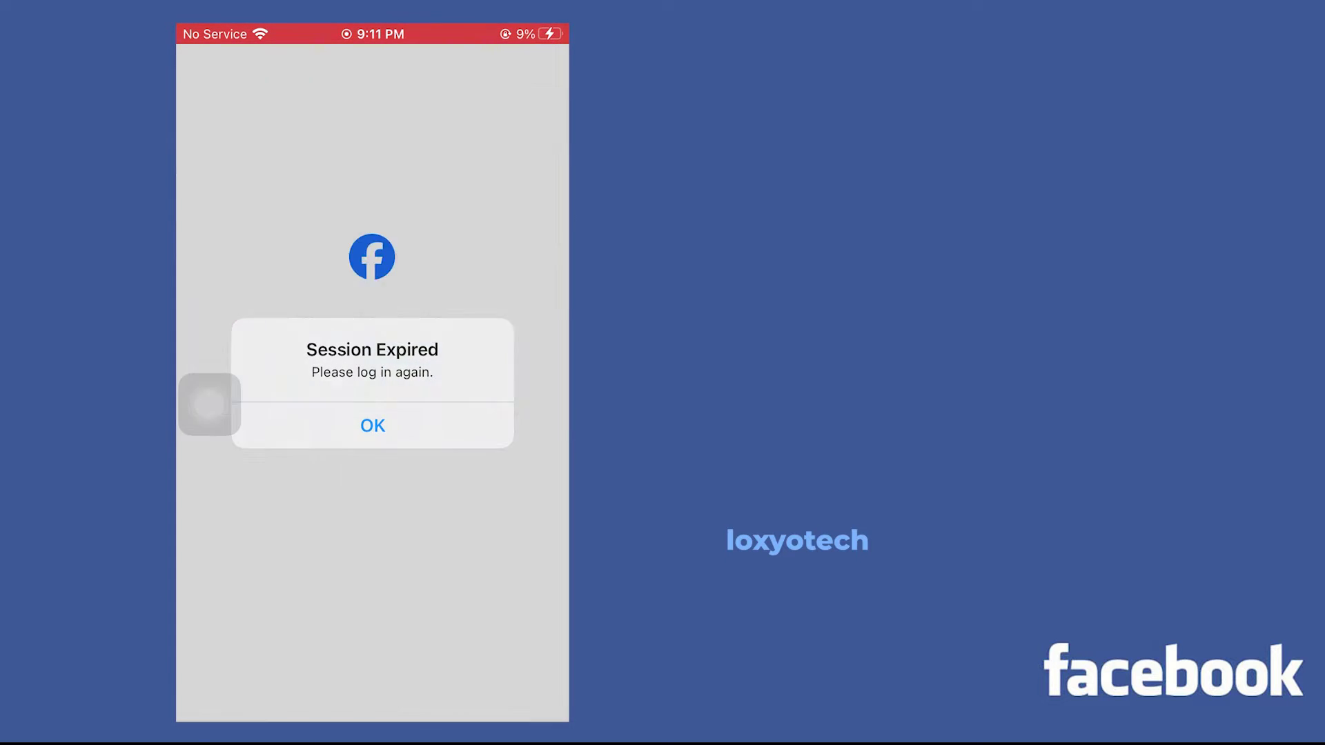
pyautogui.click(373, 497)
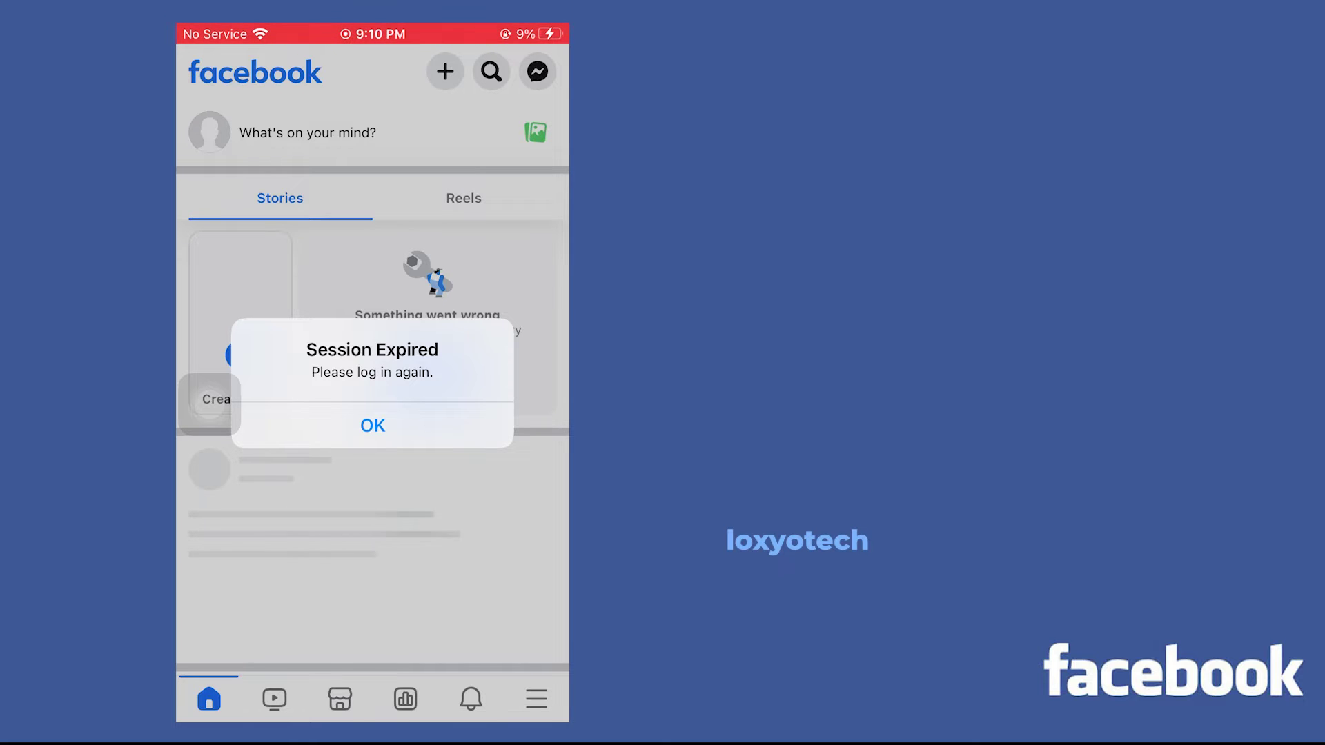
# - Dismiss the recurring Session Expired alerts until the password entry page appears
pyautogui.click(372, 425)
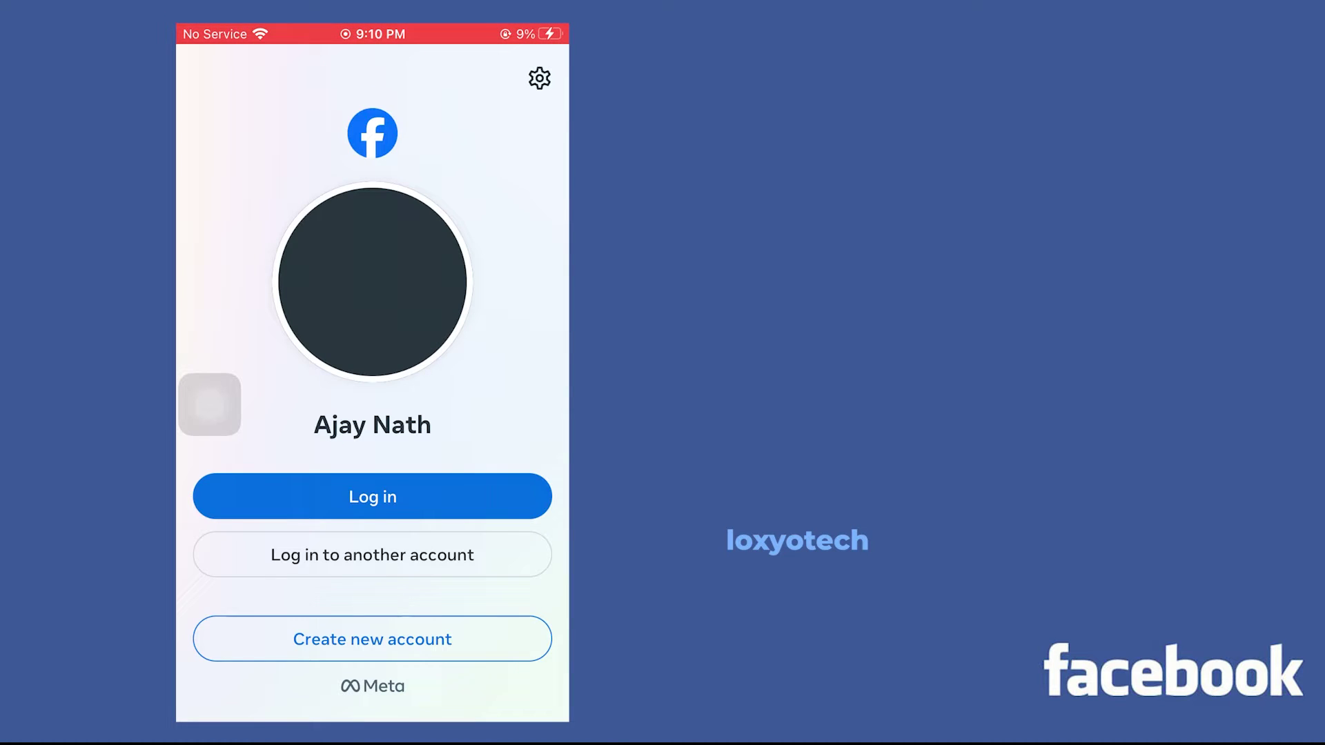
pyautogui.click(372, 496)
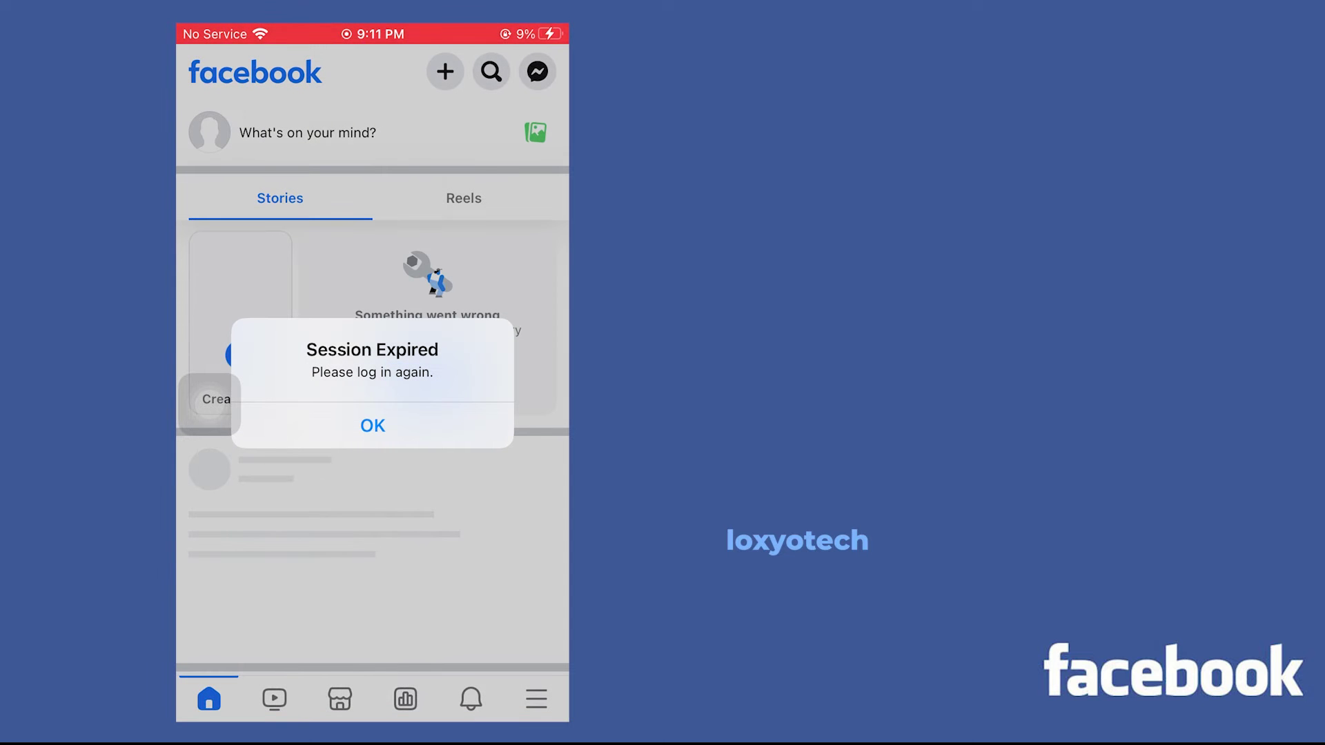
pyautogui.click(372, 426)
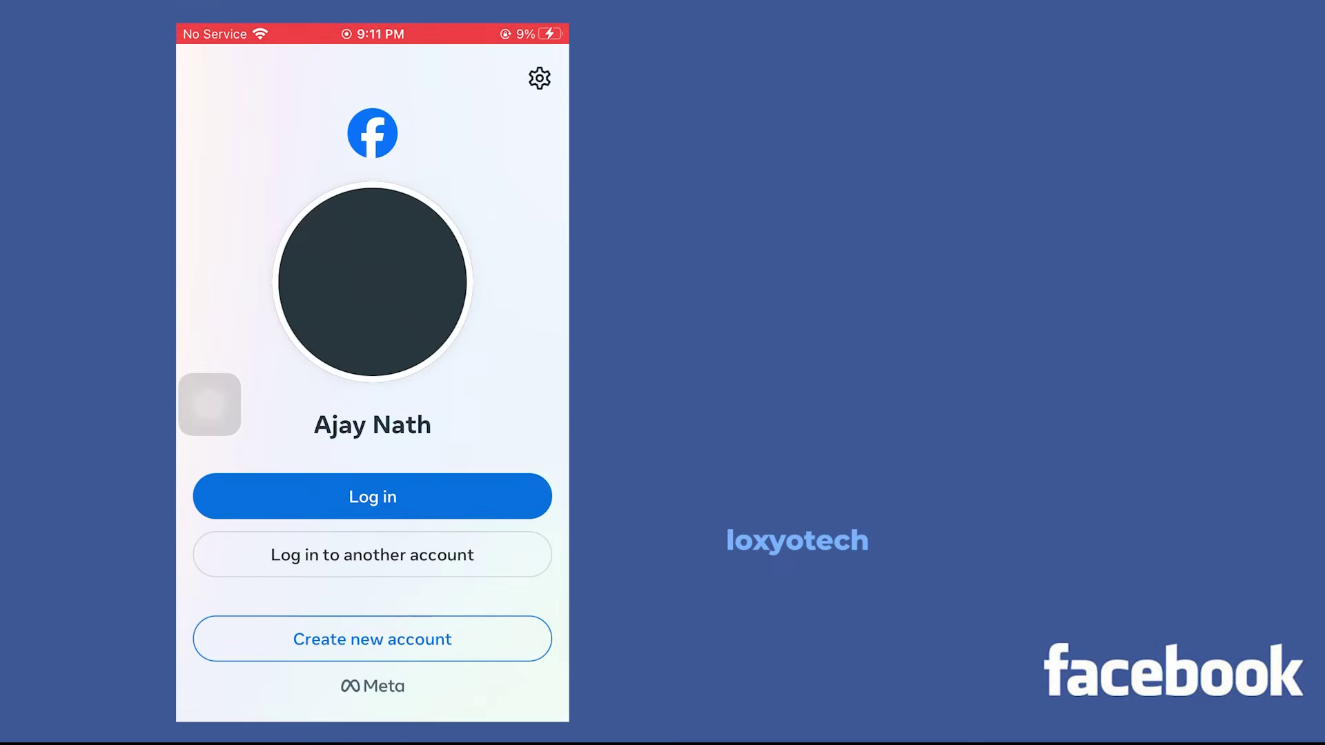
pyautogui.click(373, 496)
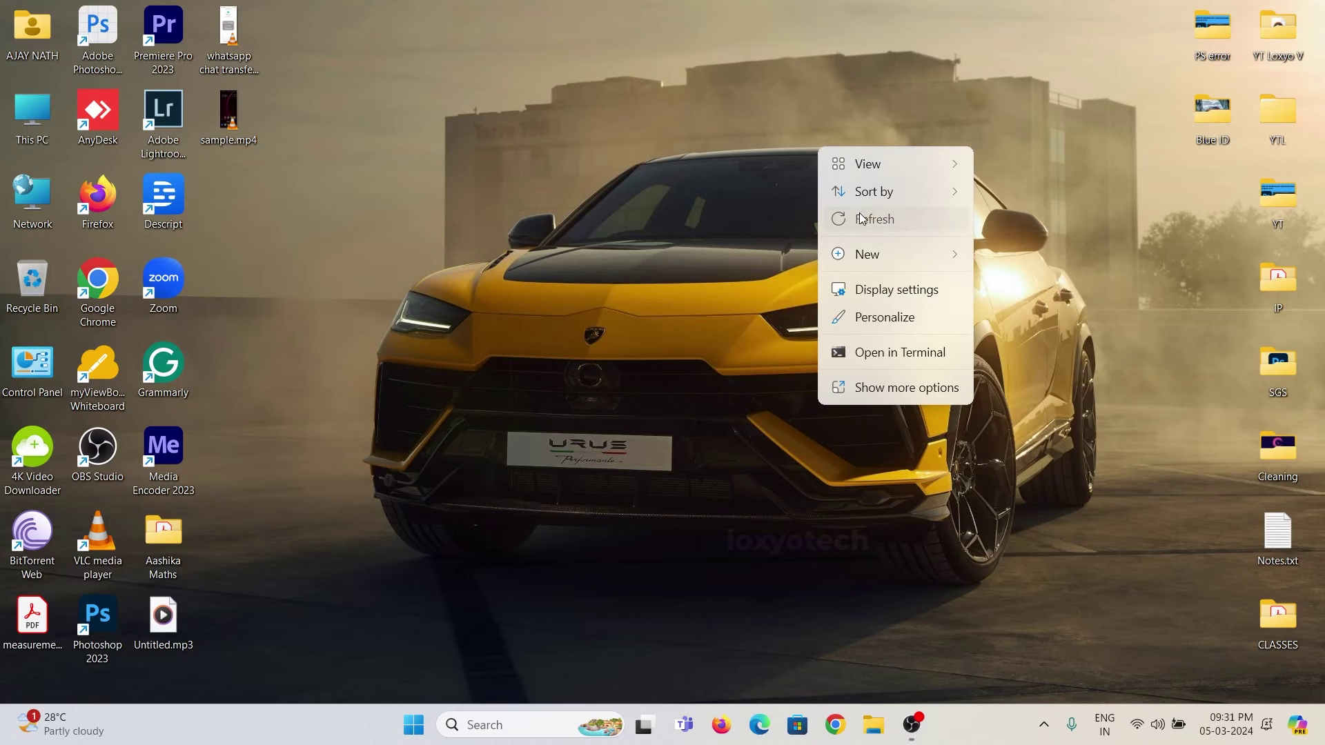
# - Set Chrome's Clear browsing data to All time and show the Advanced data types
pyautogui.click(858, 215)
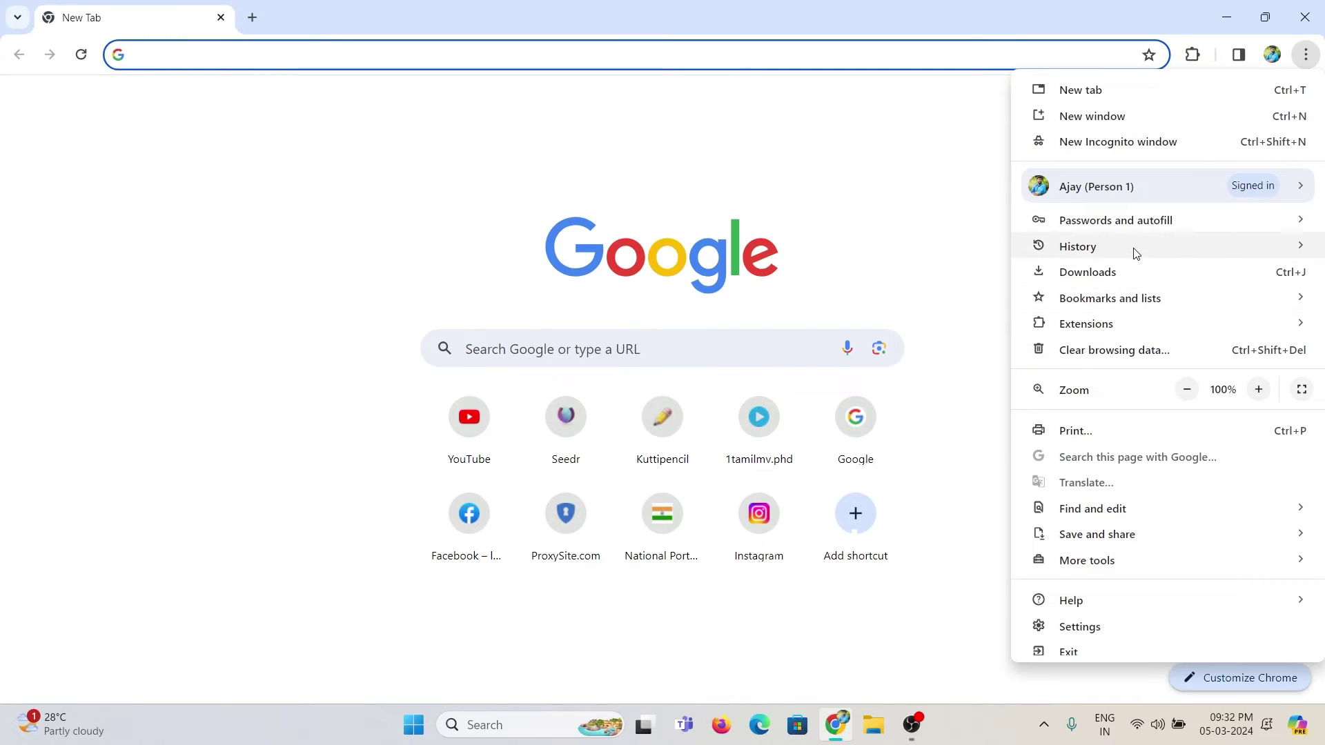
pyautogui.moveTo(1078, 246)
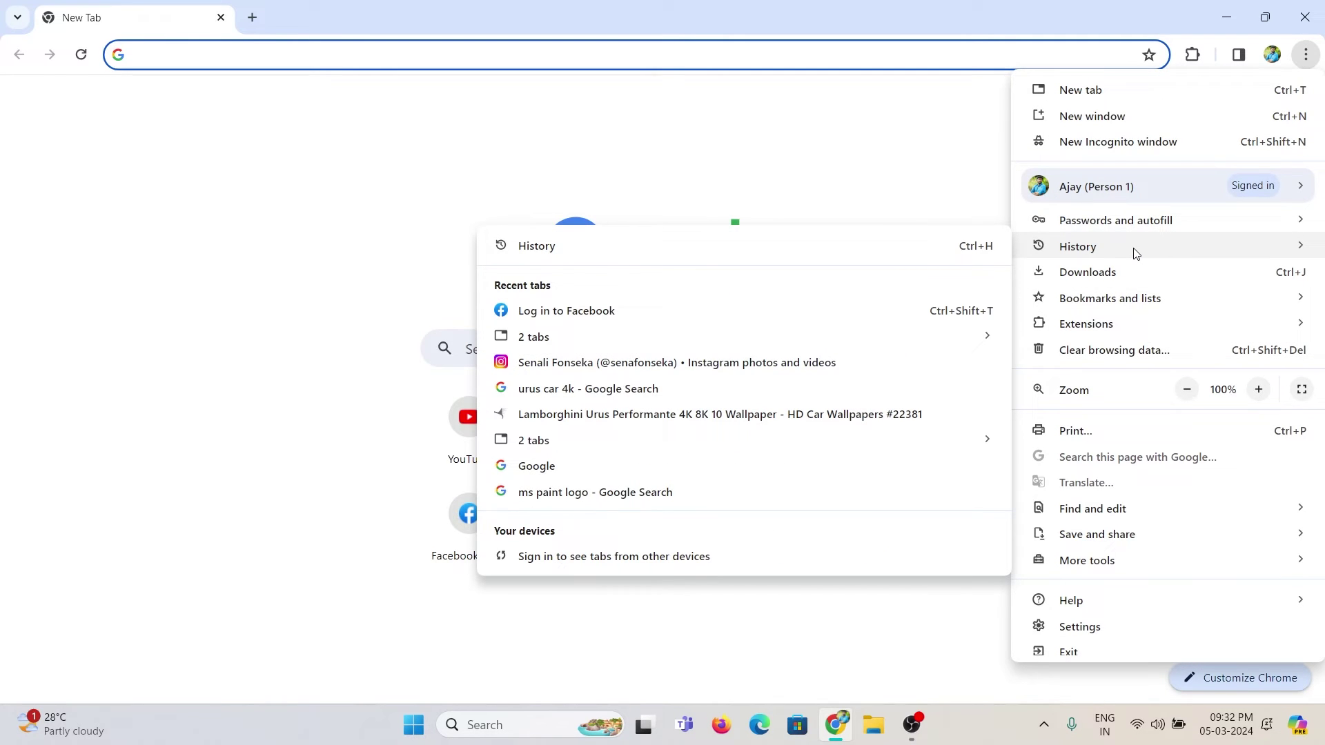
pyautogui.click(1115, 359)
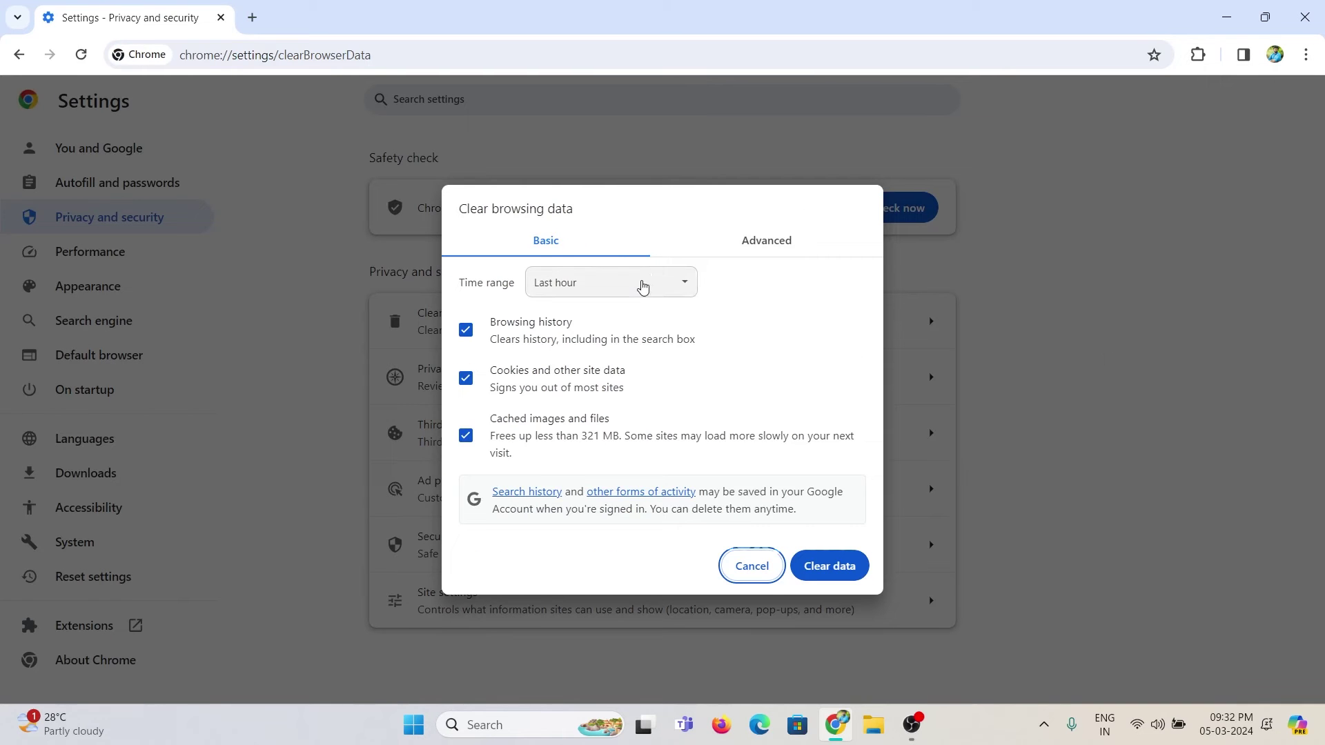
pyautogui.click(620, 292)
pyautogui.click(559, 362)
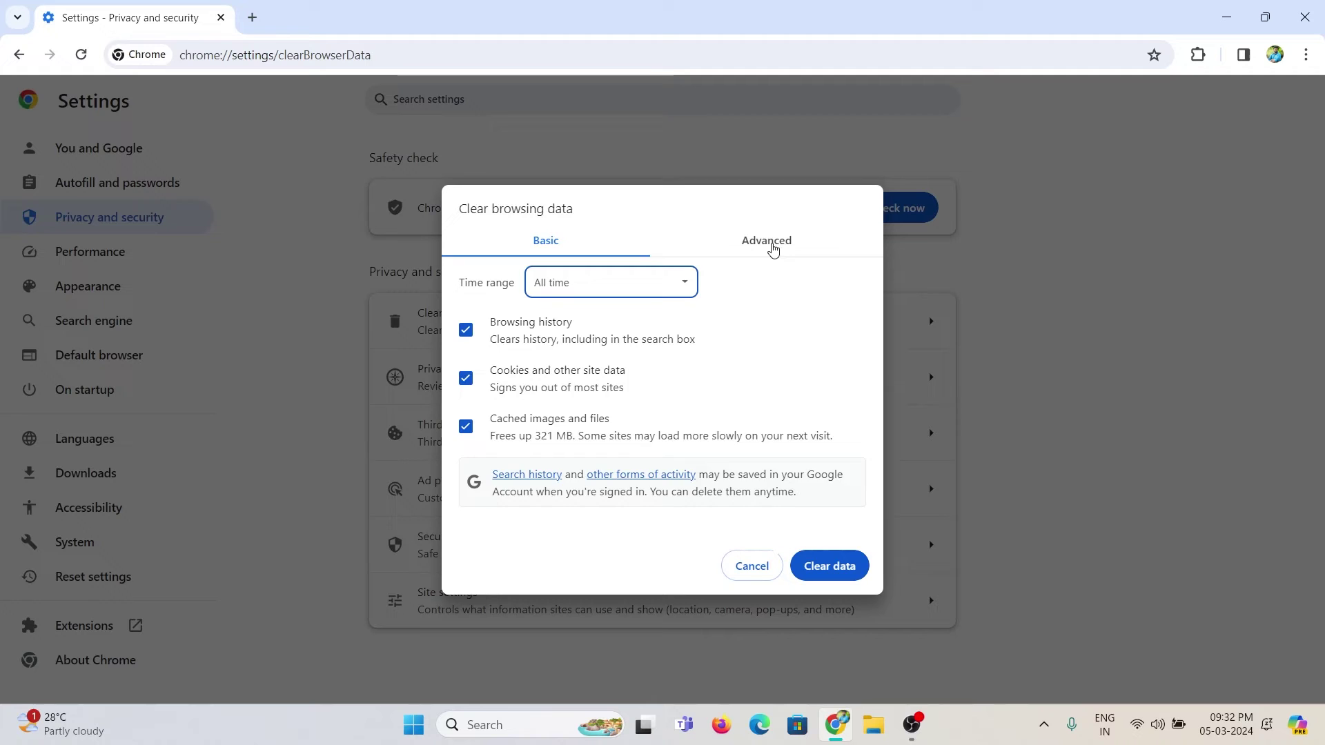
pyautogui.click(780, 252)
pyautogui.scroll(-2, 739, 357)
pyautogui.scroll(-1, 642, 414)
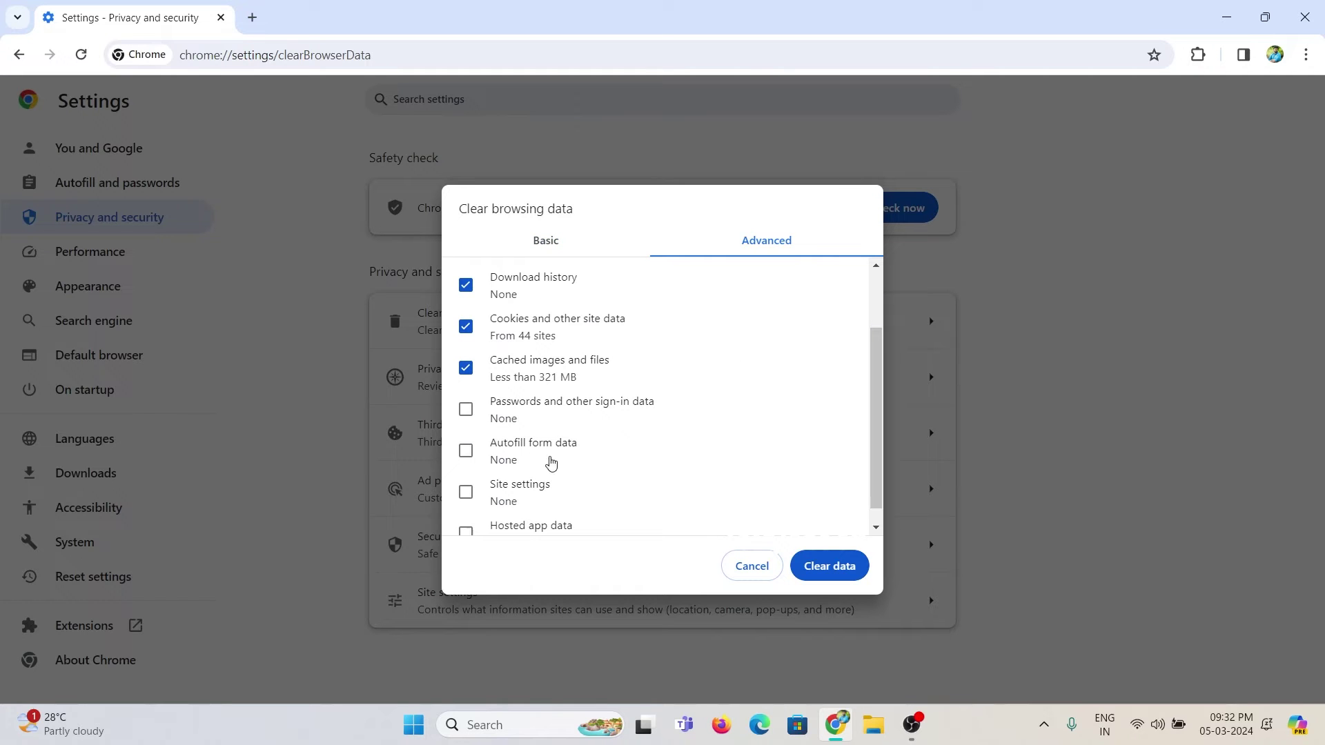
pyautogui.scroll(-1, 538, 471)
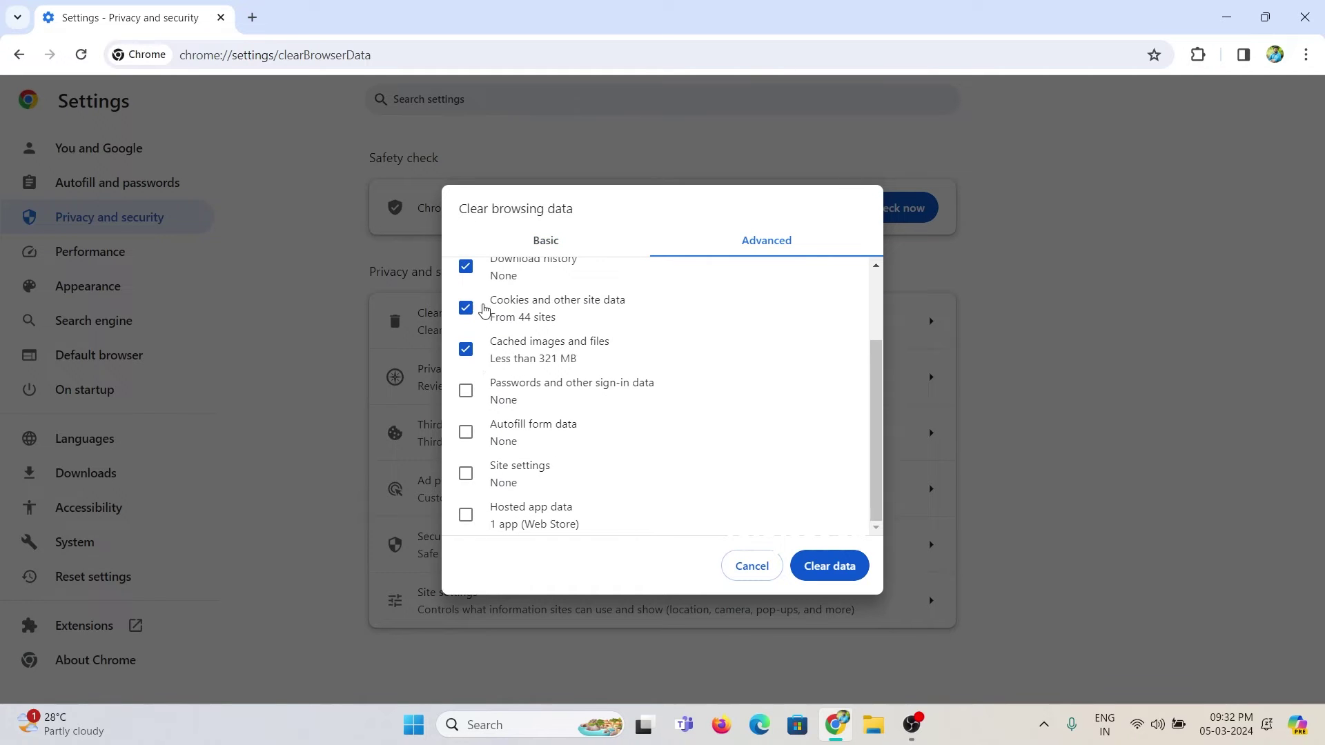
pyautogui.scroll(2, 504, 353)
pyautogui.scroll(1, 498, 331)
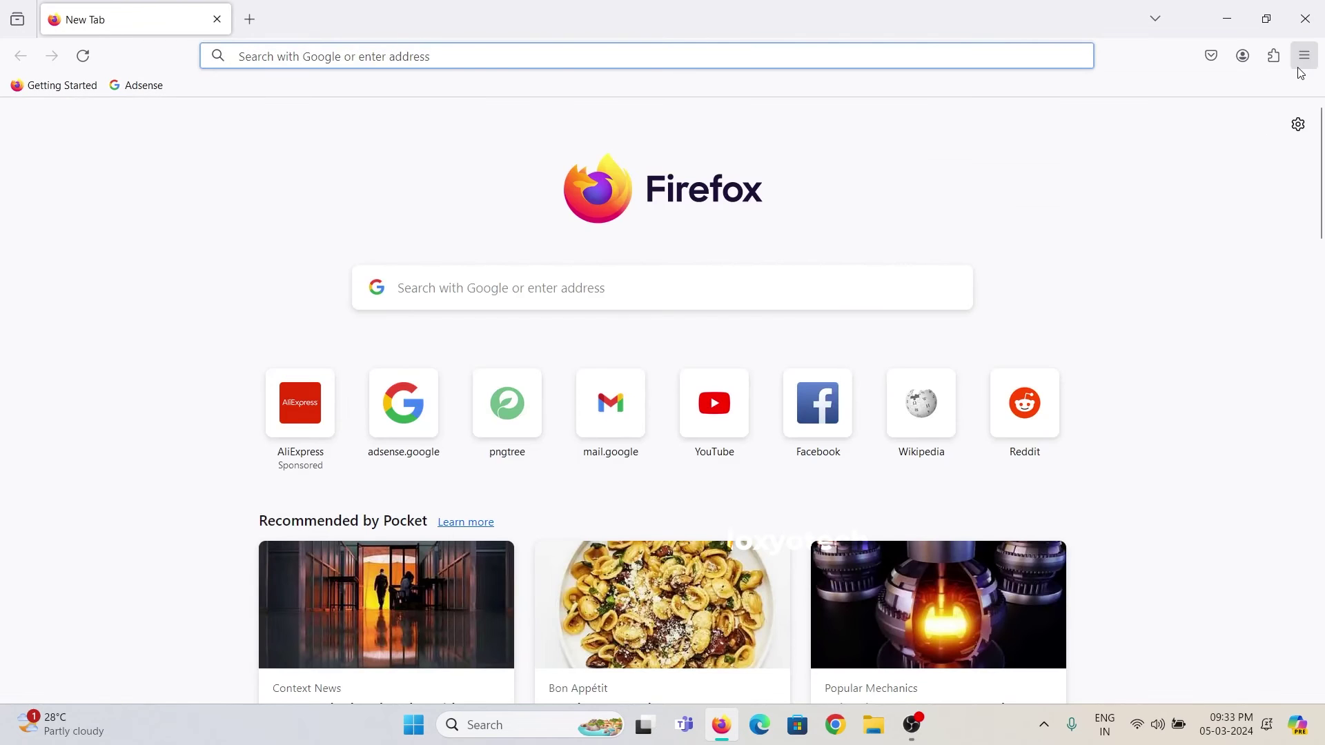
# - Reach Privacy & Security in Firefox settings and start Clear Data for cookies and cache
pyautogui.click(1304, 57)
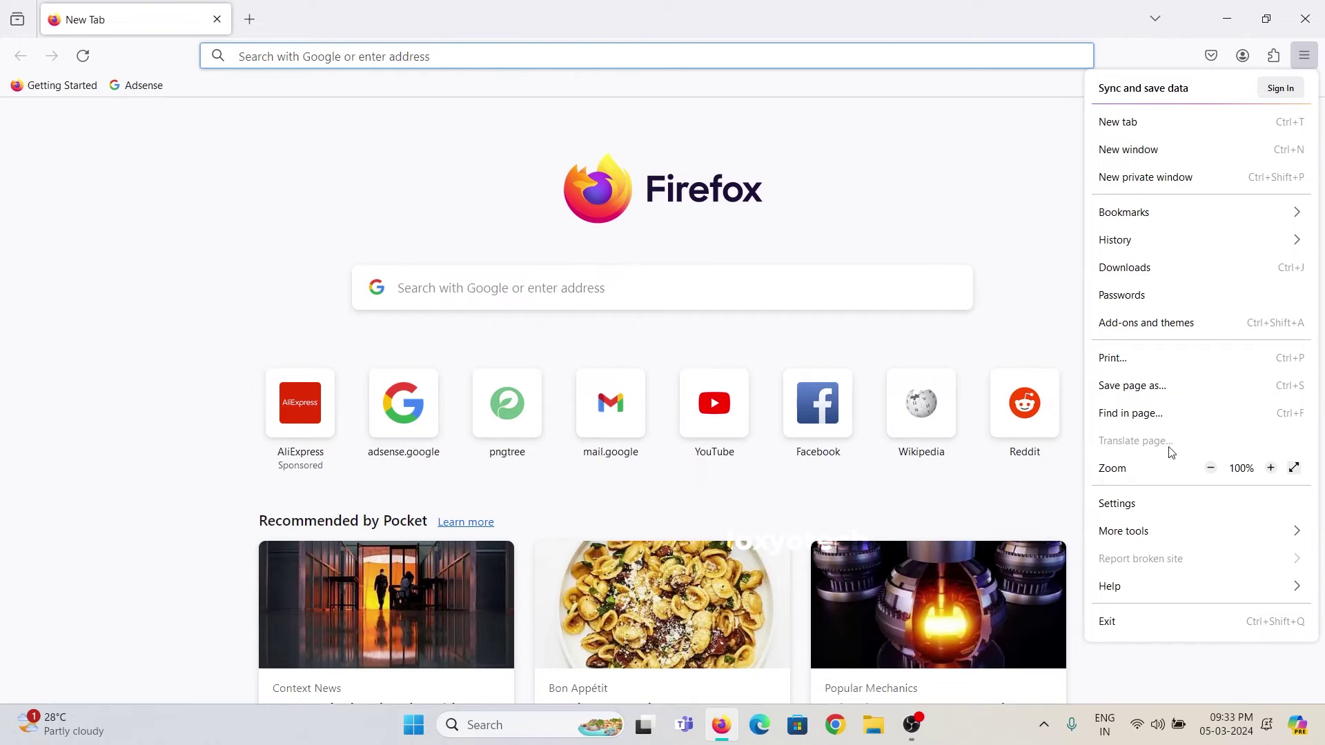
pyautogui.click(1146, 509)
pyautogui.click(116, 285)
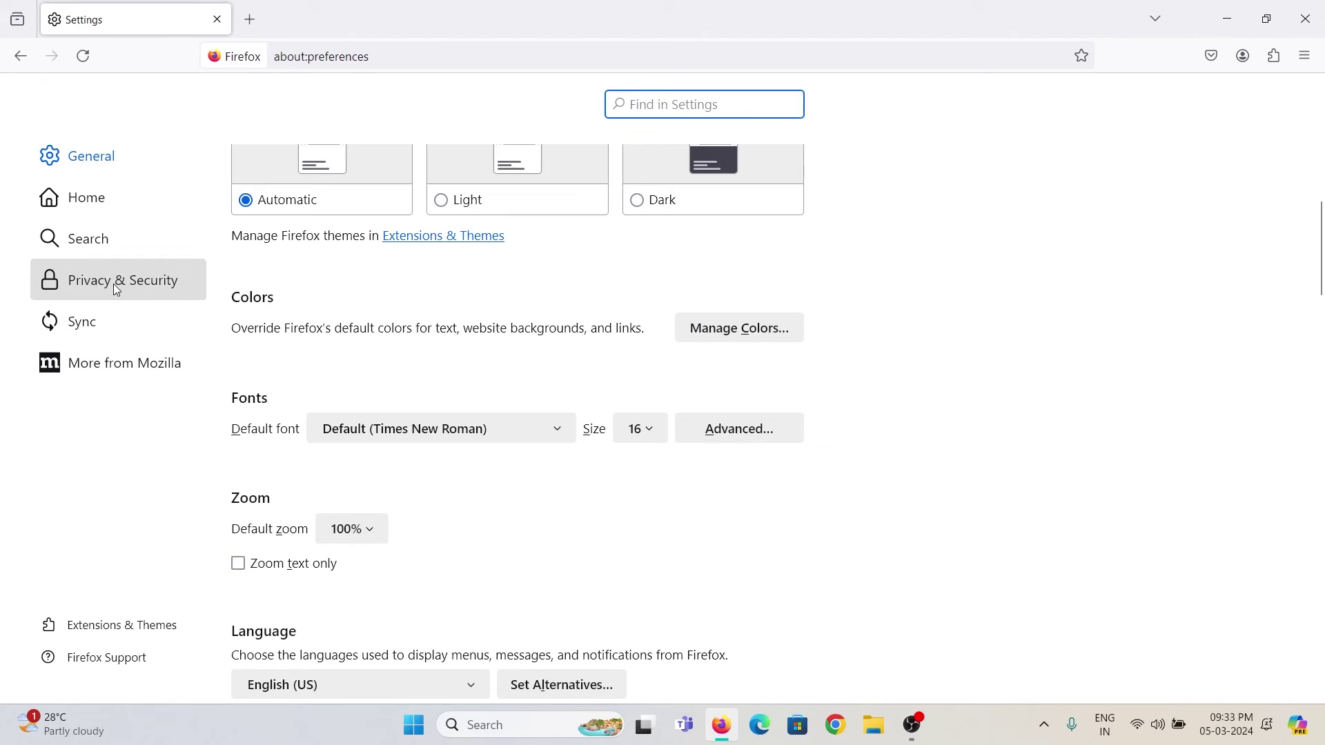
pyautogui.scroll(-6, 603, 359)
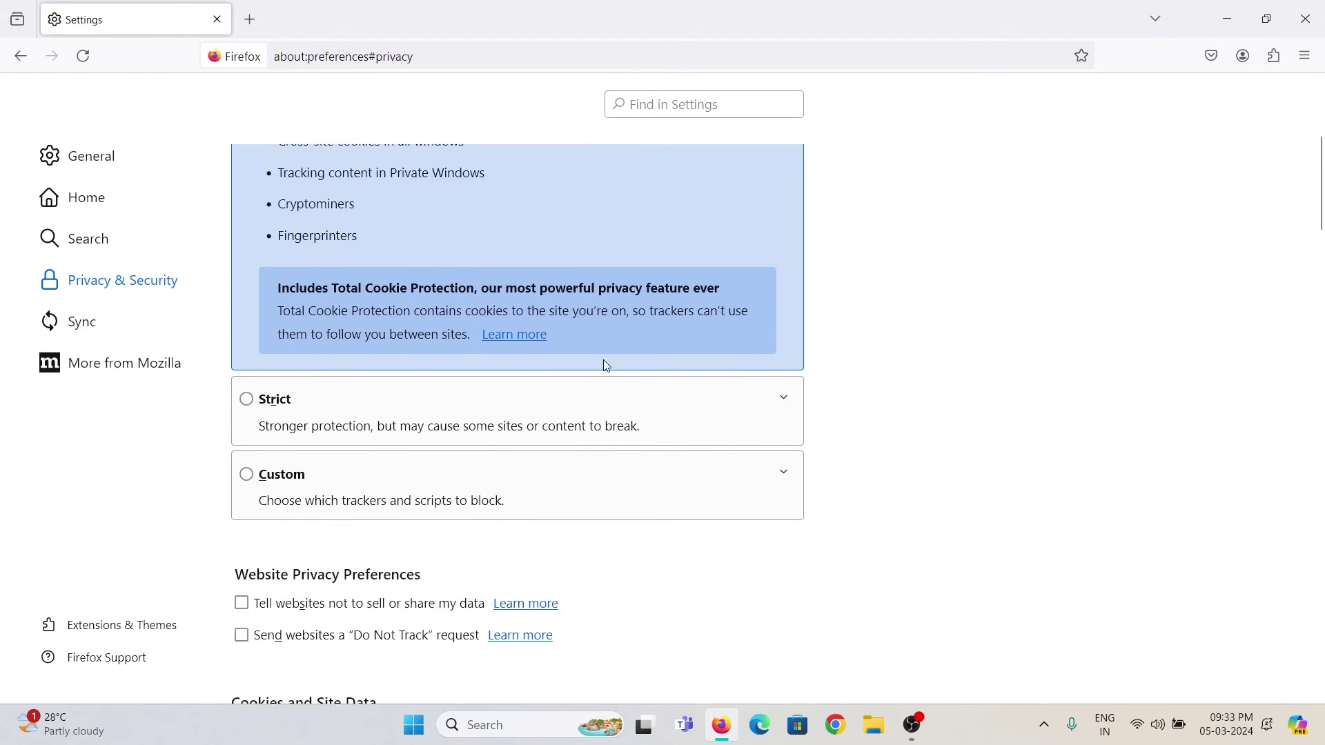
pyautogui.scroll(-2, 603, 360)
pyautogui.scroll(-2, 631, 369)
pyautogui.scroll(-1, 630, 369)
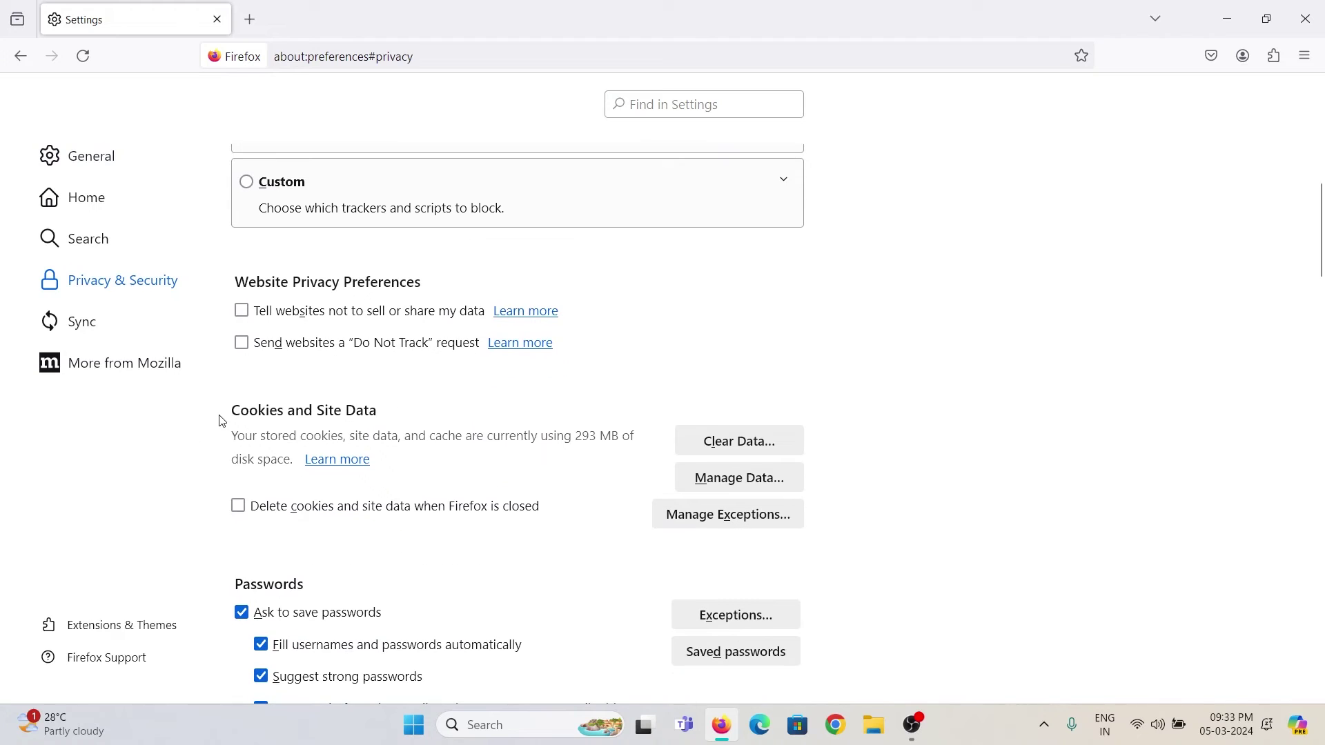
pyautogui.click(782, 447)
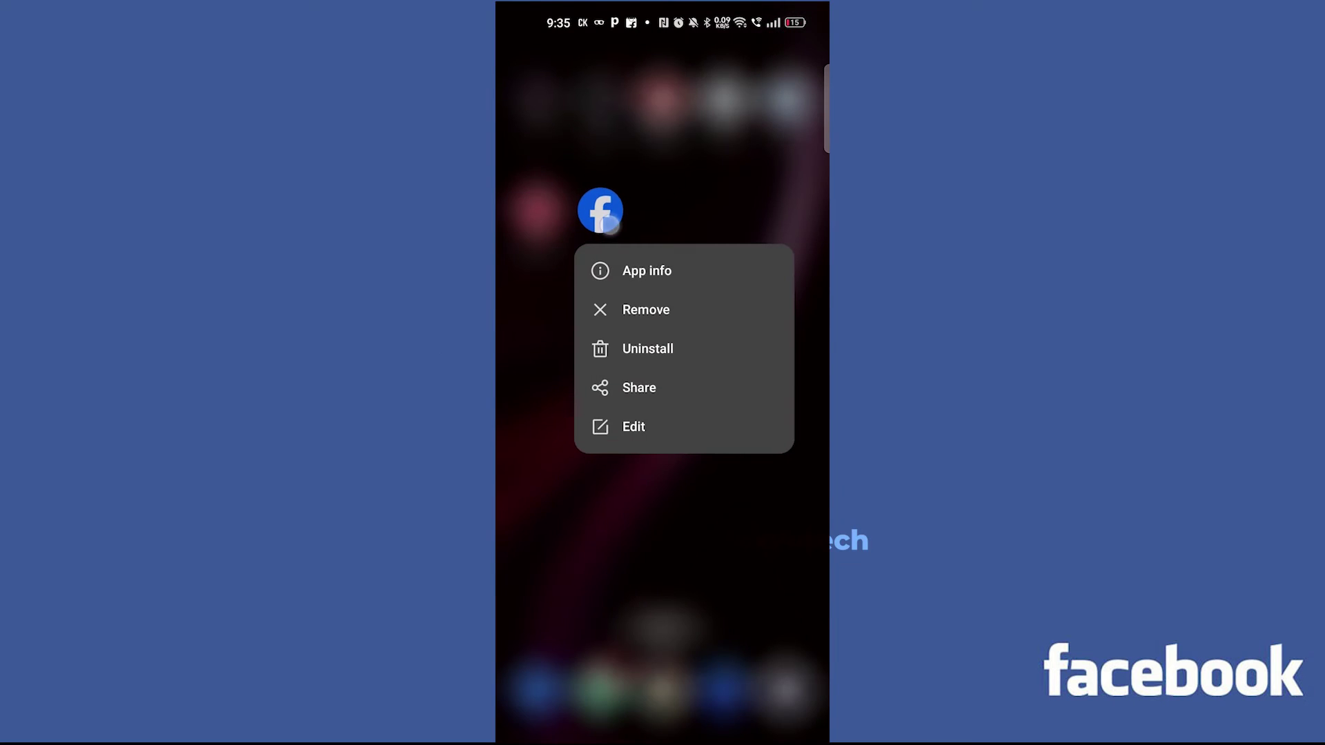
# - Uninstall Facebook with its data, then start reinstalling it from the Play Store
pyautogui.click(670, 353)
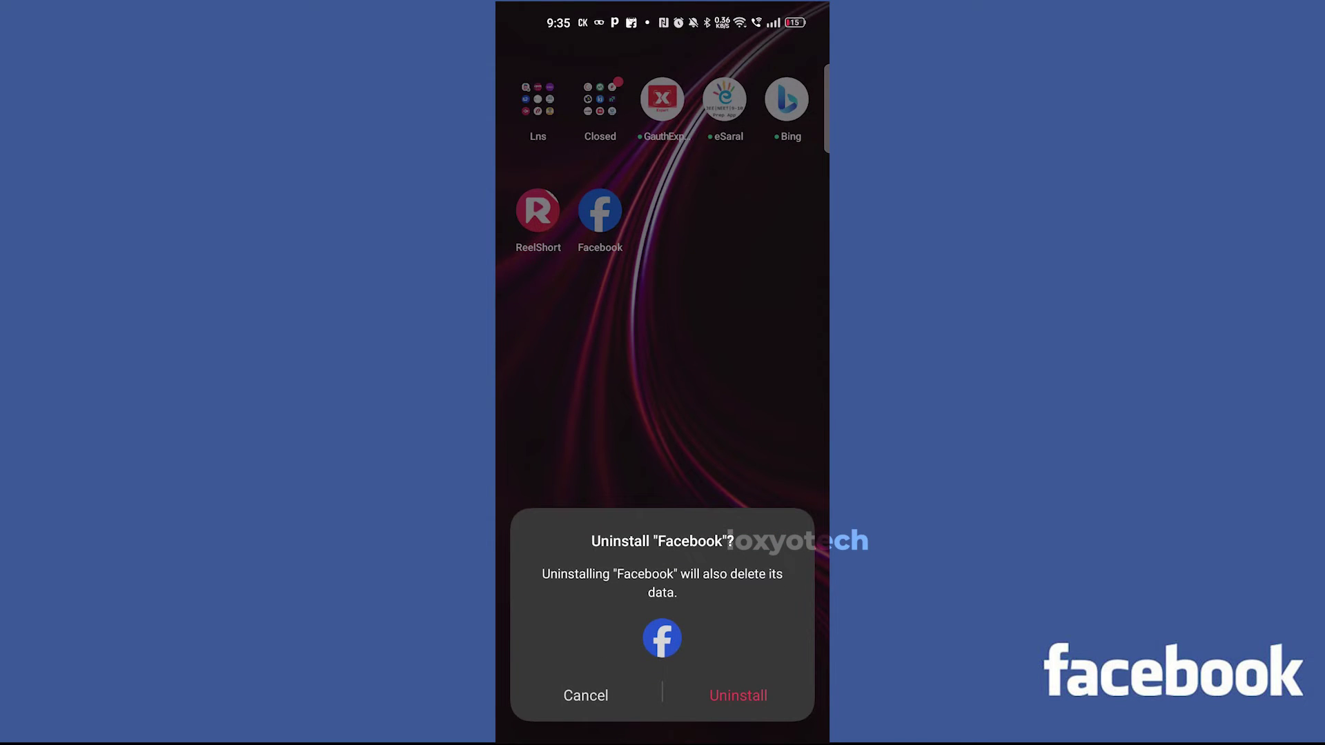
pyautogui.click(737, 695)
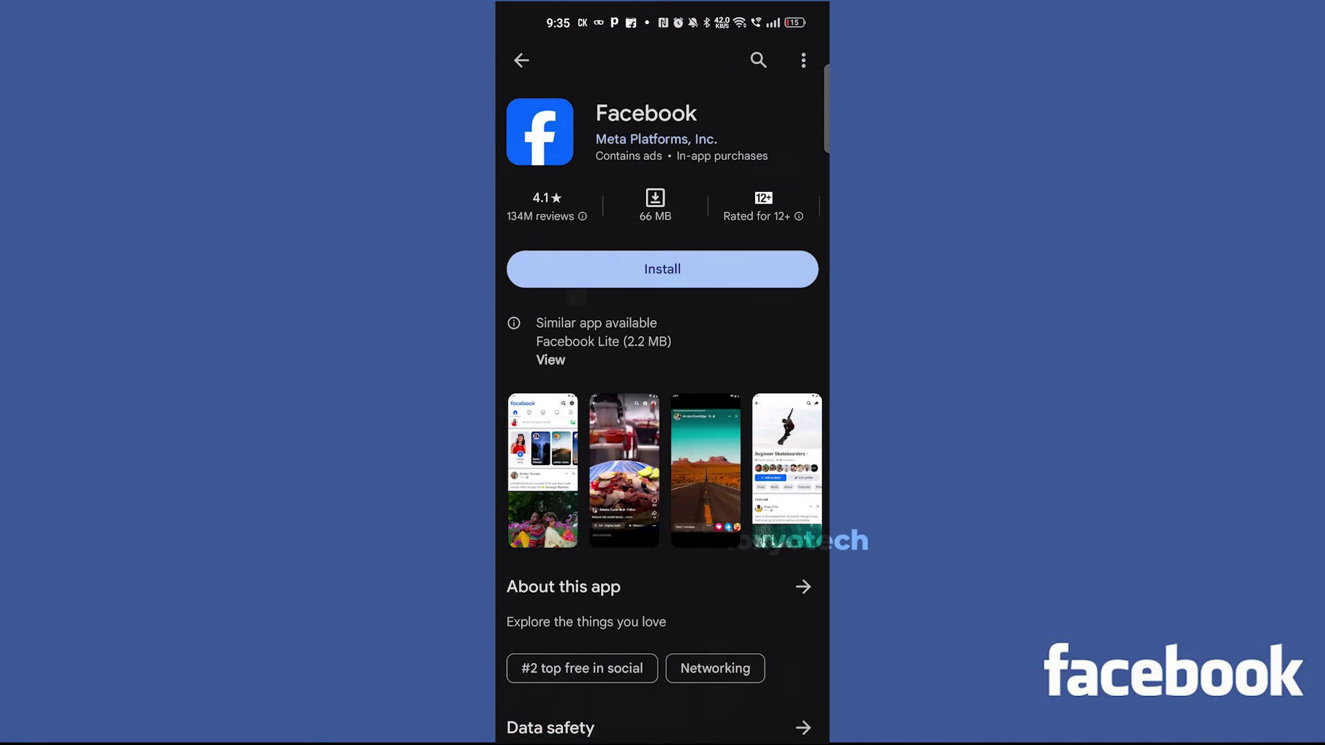
pyautogui.click(673, 271)
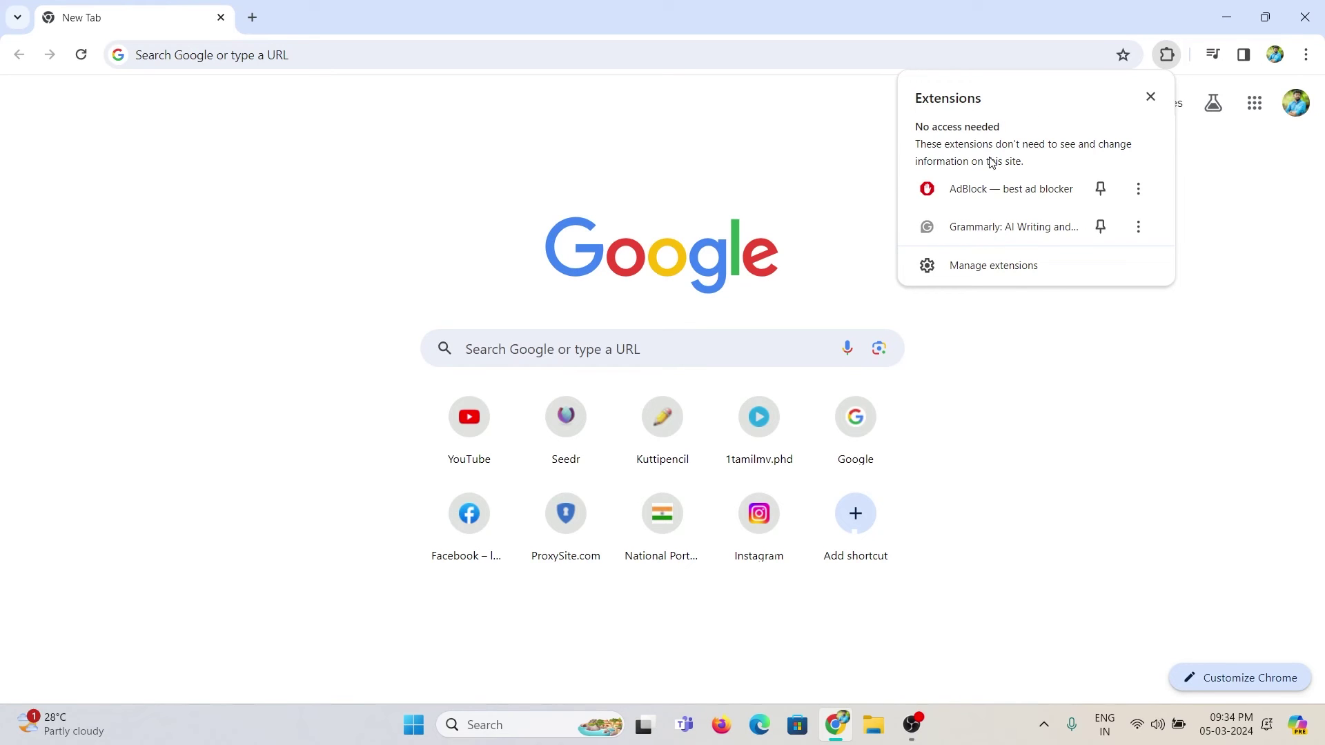
# - Show Chrome's Manage extensions page listing AdBlock, Google Docs Offline and Grammarly
pyautogui.click(1075, 267)
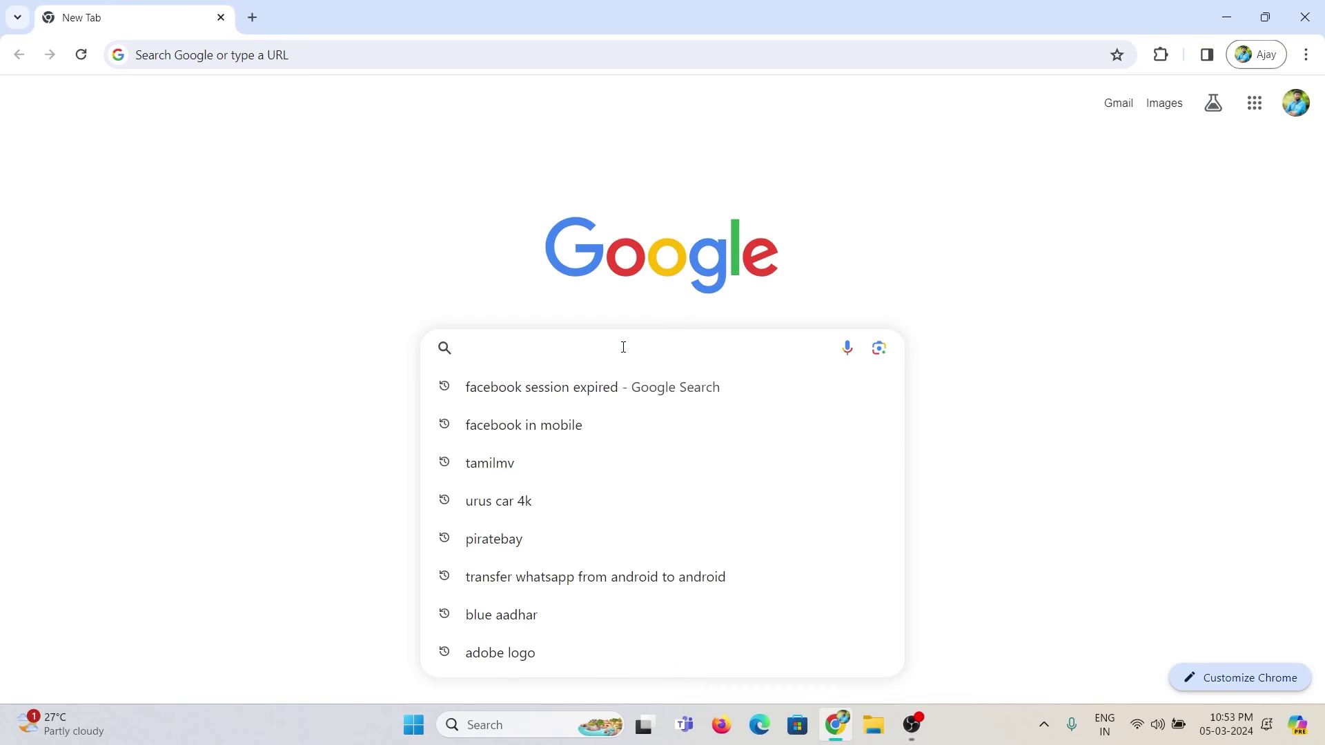
# - Run the 'facebook session expired' search to see Facebook and Instagram outage news
pyautogui.click(572, 385)
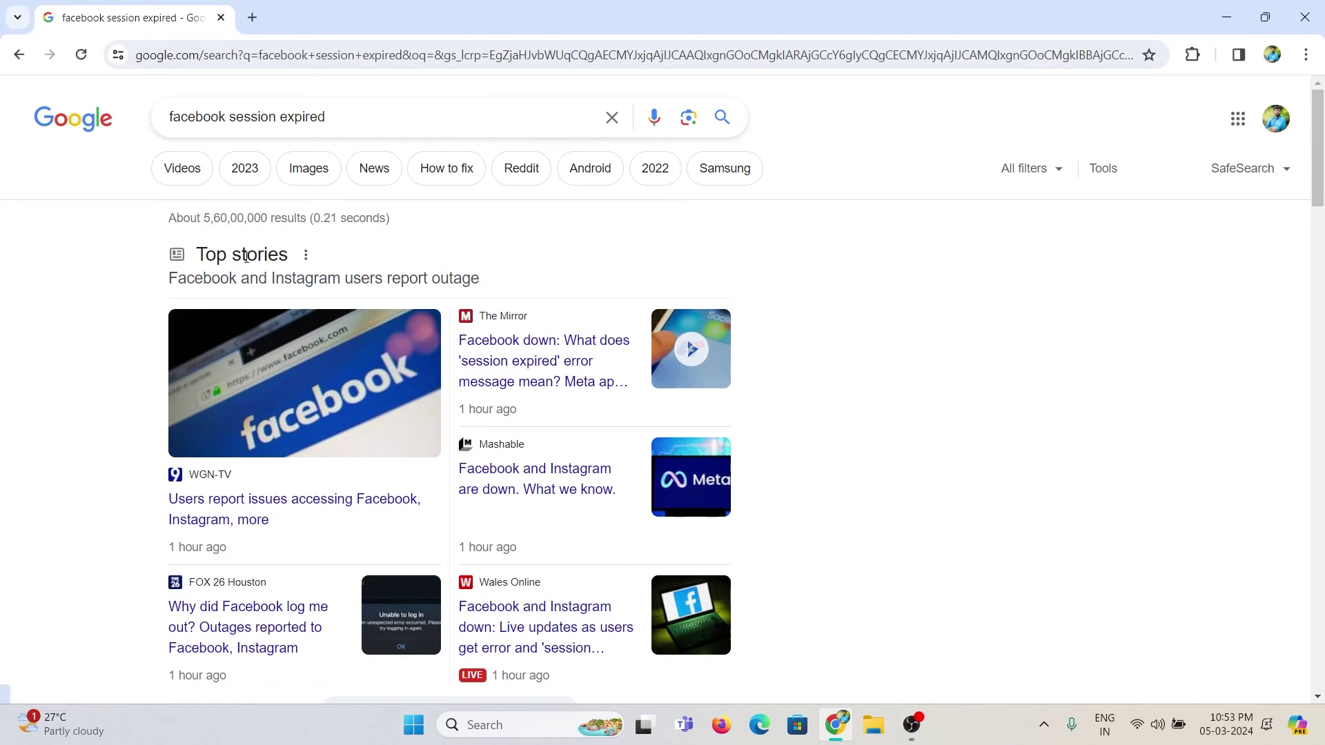
pyautogui.scroll(-1, 456, 281)
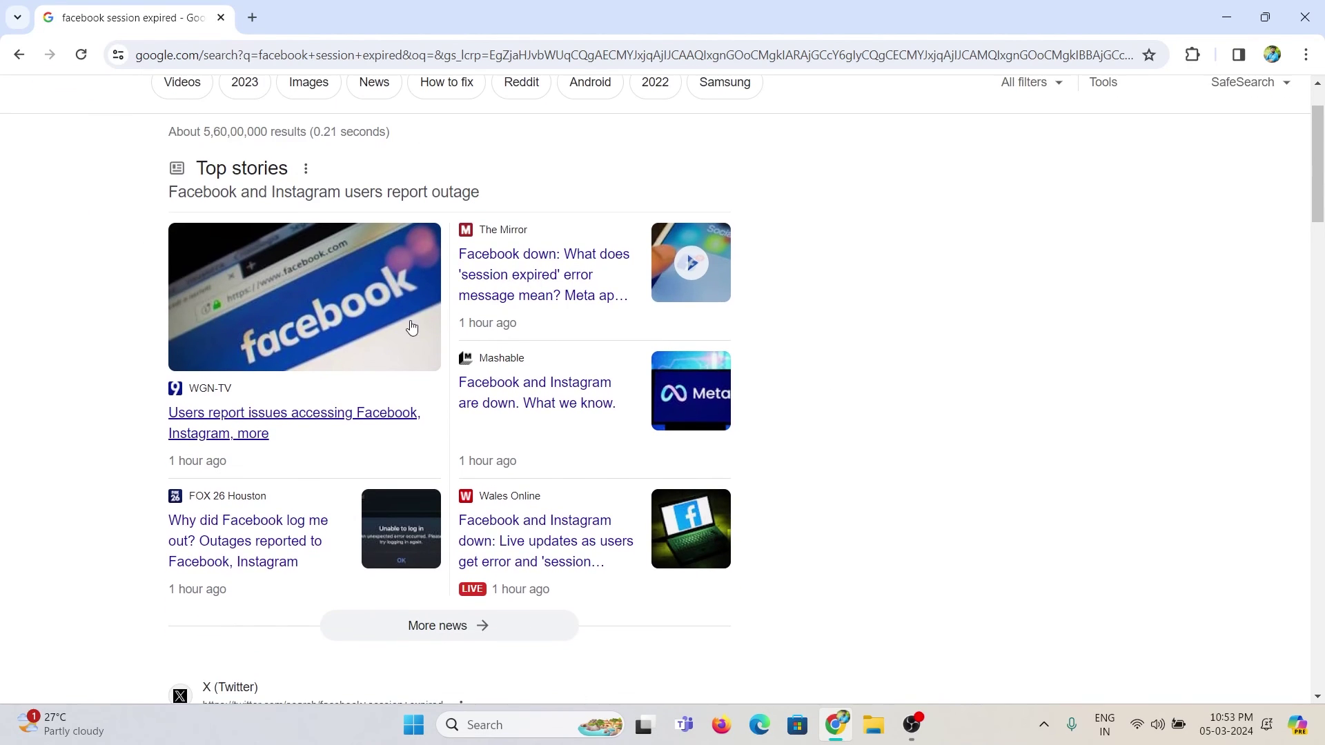
pyautogui.scroll(-1, 311, 357)
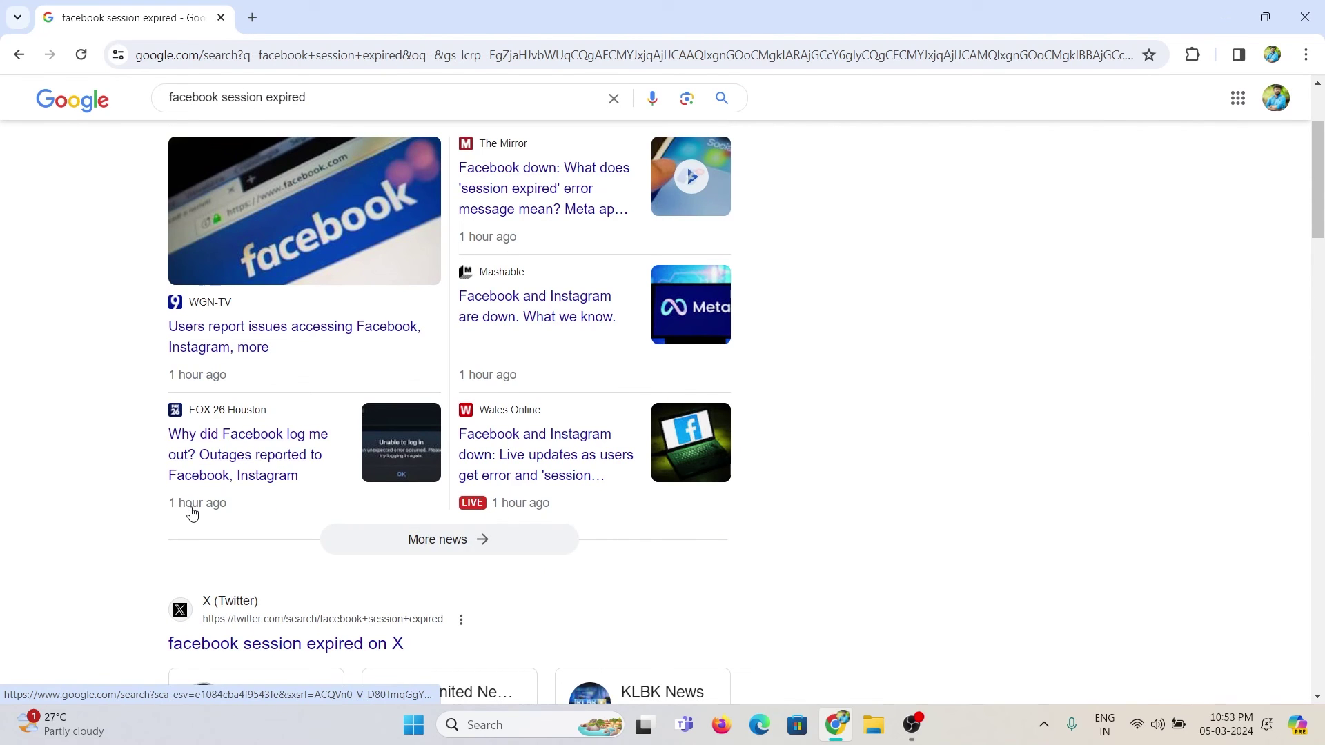
pyautogui.scroll(-4, 192, 514)
pyautogui.scroll(-2, 195, 512)
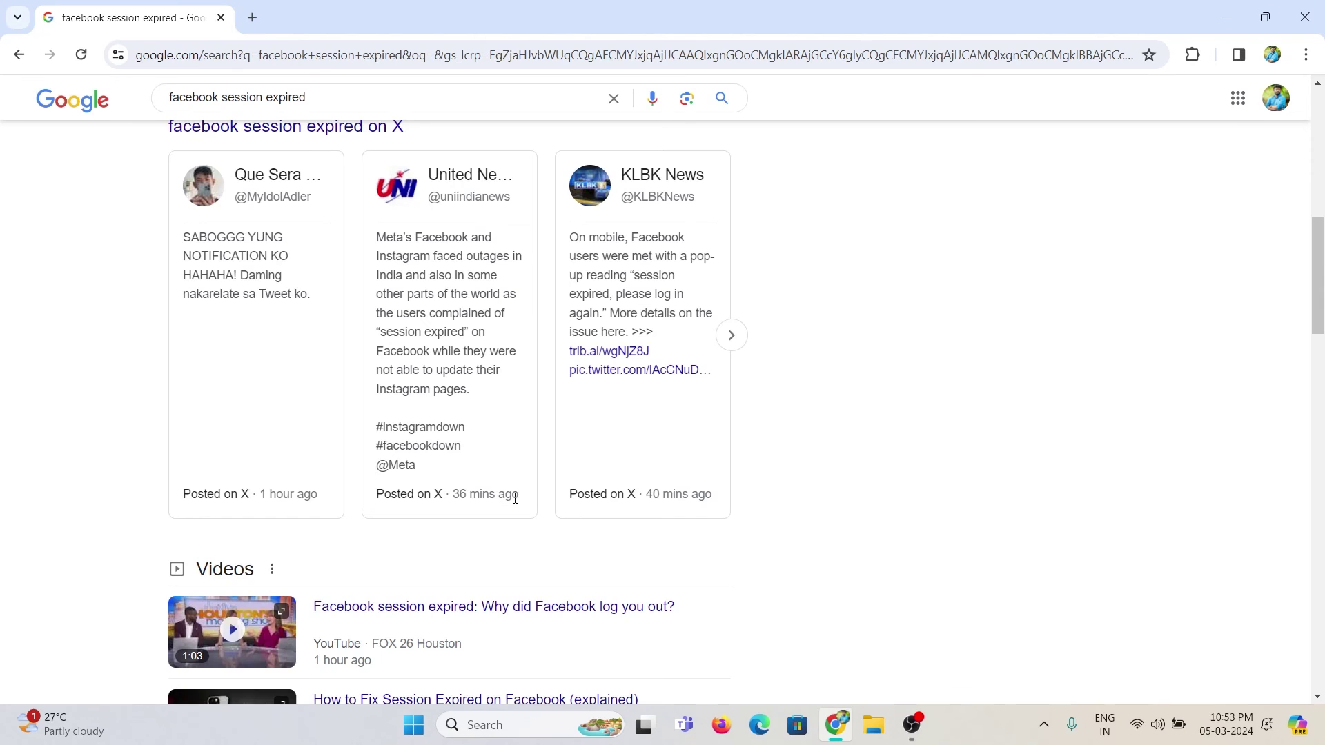
pyautogui.hscroll(1, 515, 498)
pyautogui.hscroll(1, 485, 495)
pyautogui.hscroll(1, 435, 494)
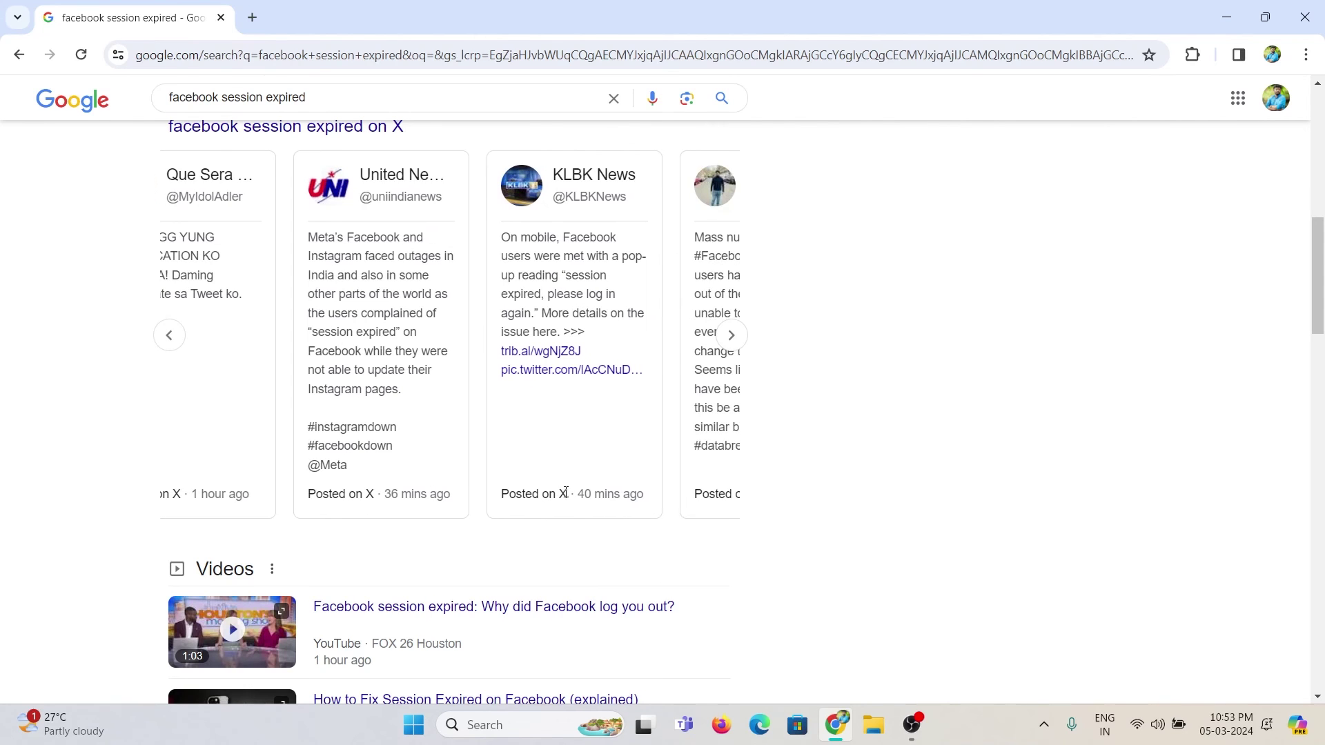
pyautogui.hscroll(-1, 565, 492)
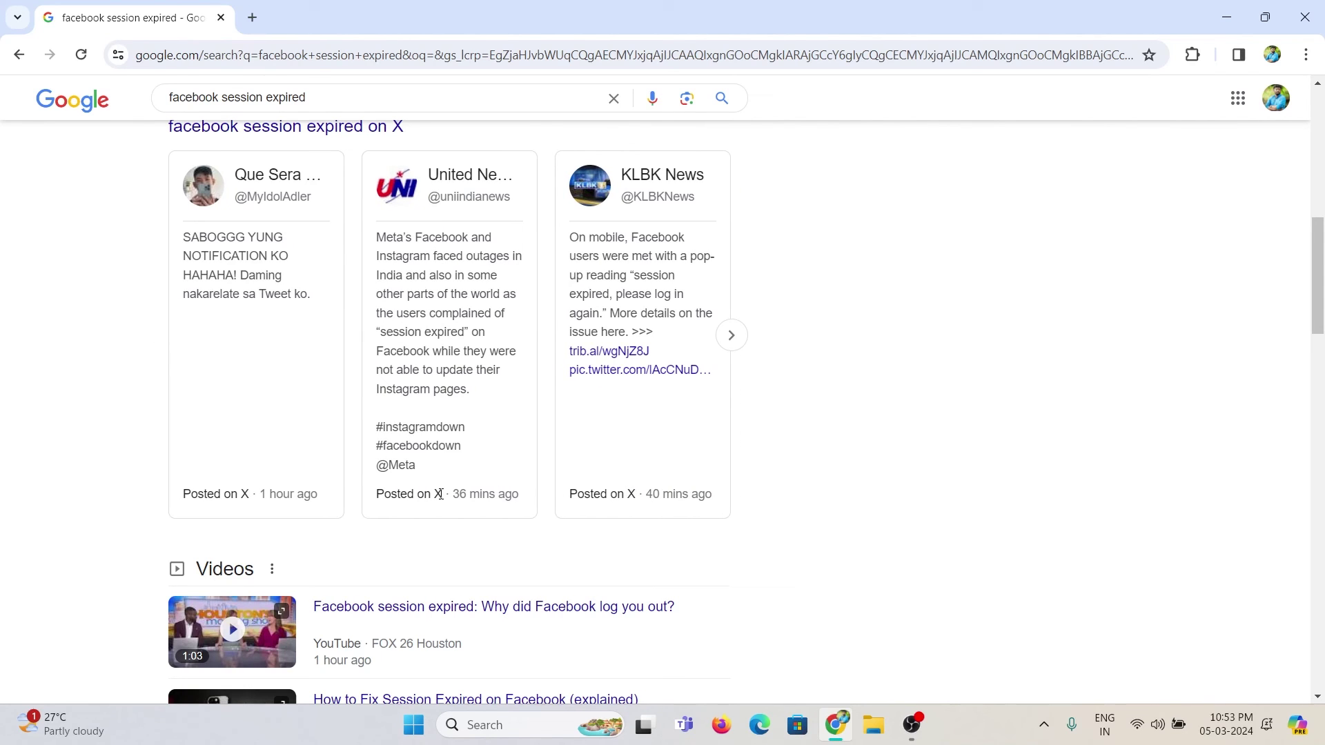
pyautogui.hscroll(3, 625, 445)
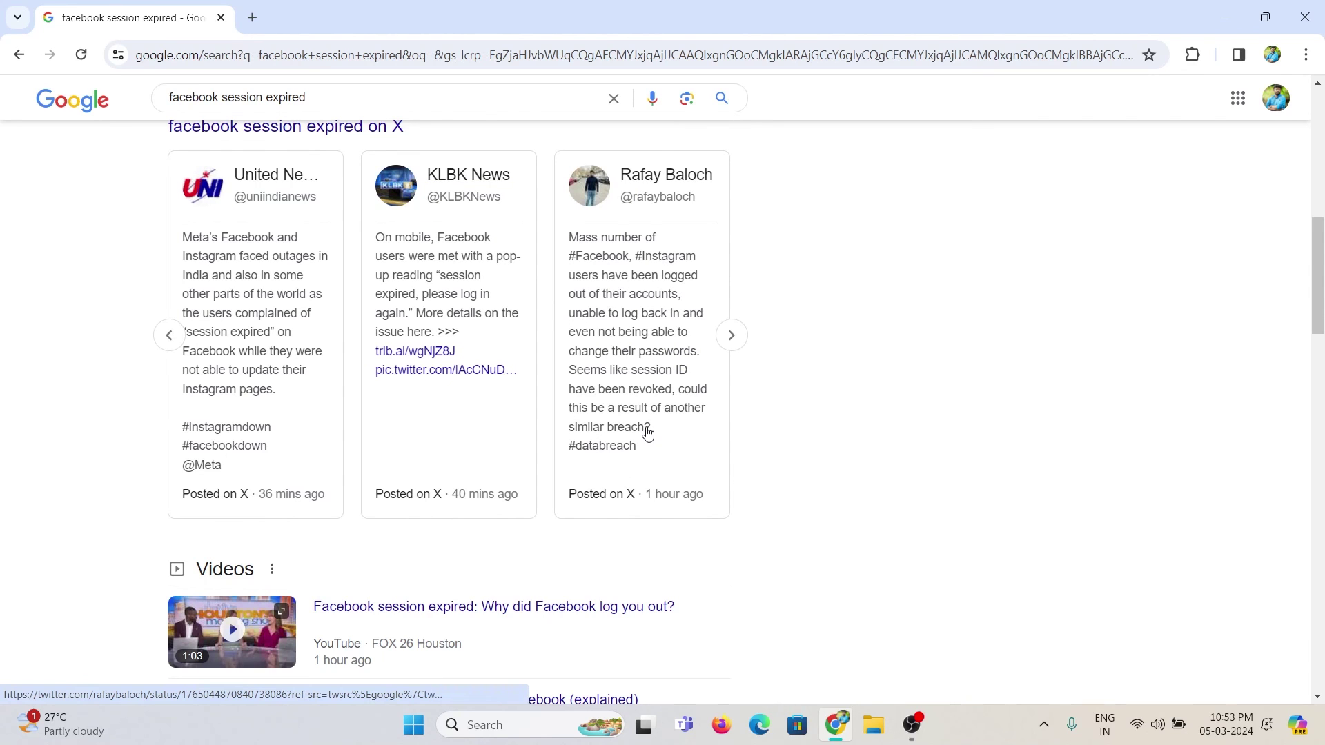
pyautogui.scroll(-1, 647, 434)
pyautogui.scroll(-2, 647, 432)
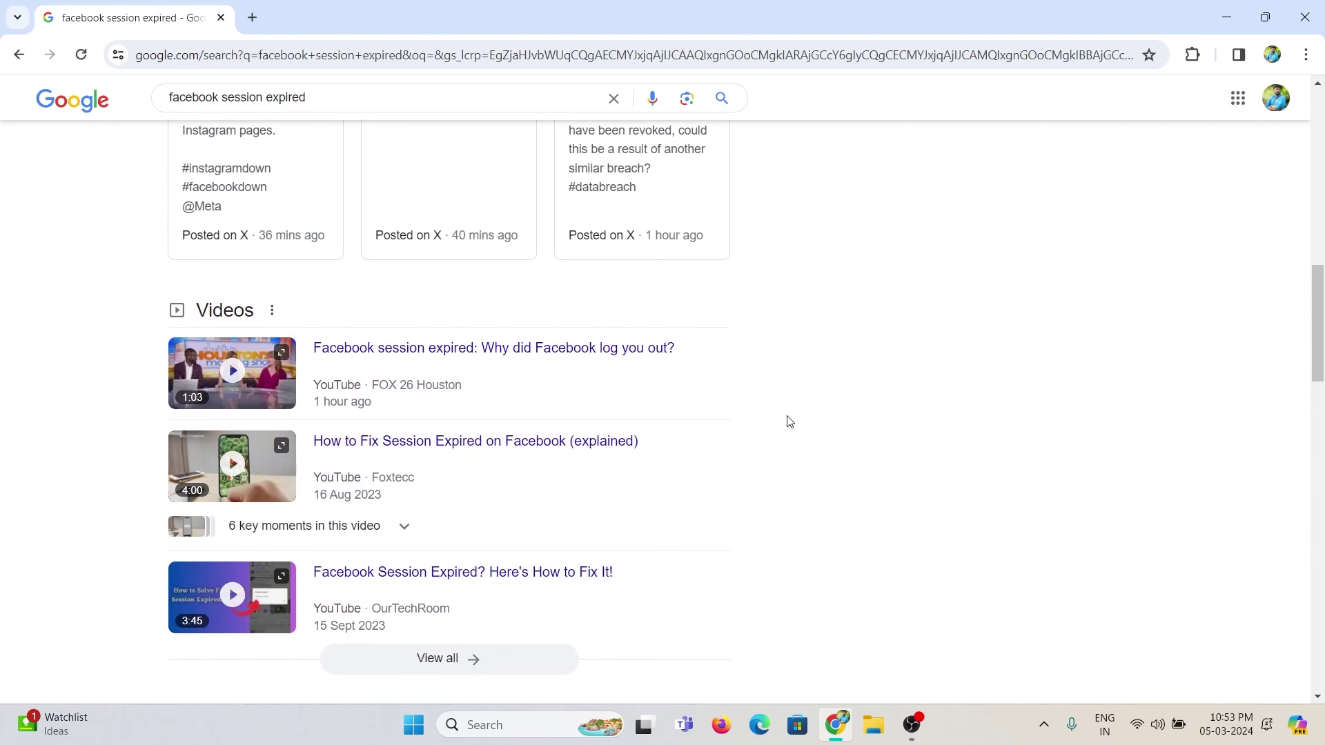
pyautogui.scroll(-2, 788, 421)
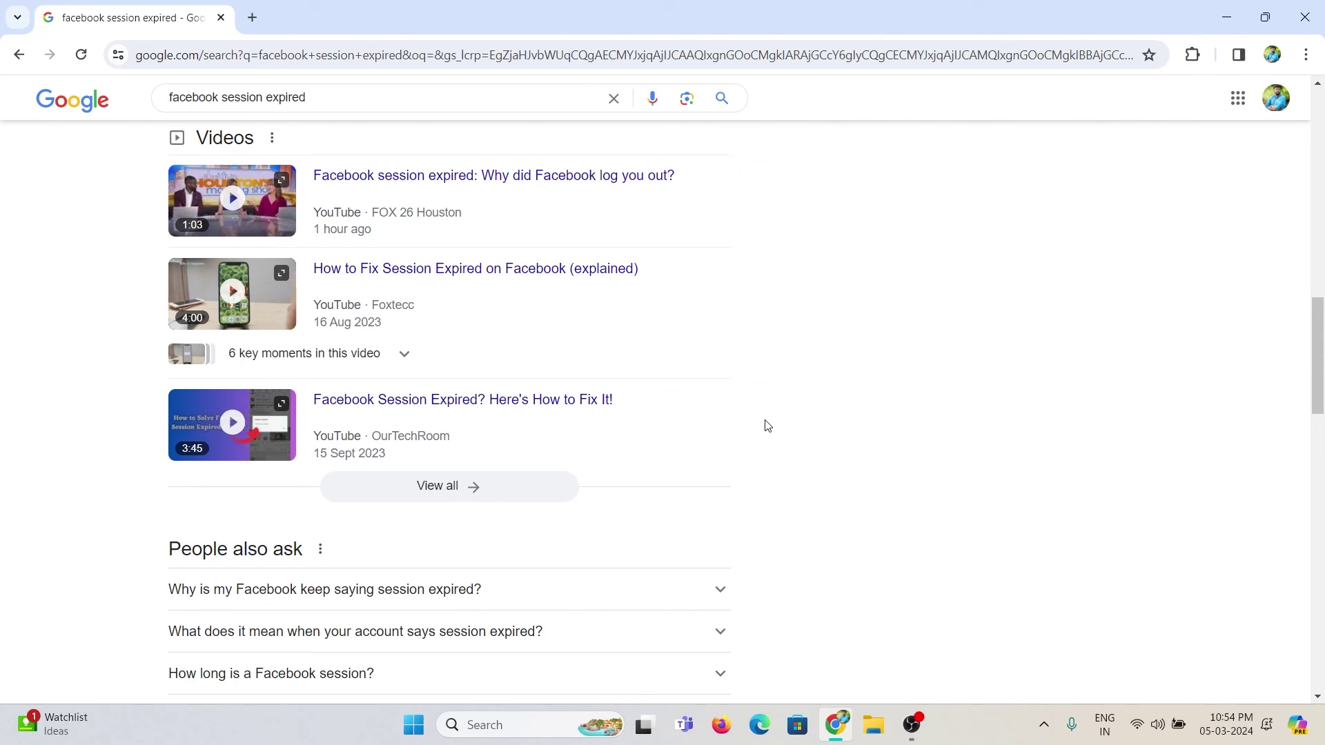
pyautogui.scroll(5, 767, 424)
pyautogui.scroll(2, 767, 425)
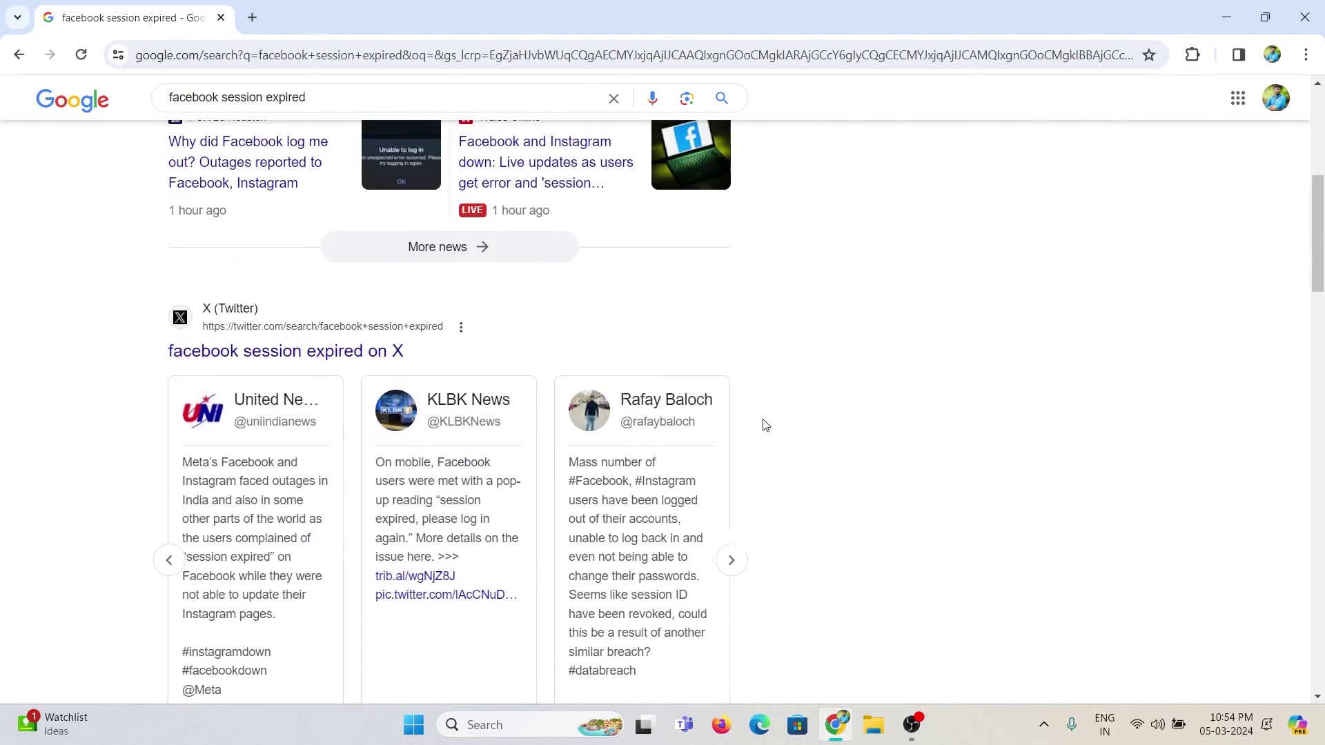
pyautogui.scroll(5, 764, 424)
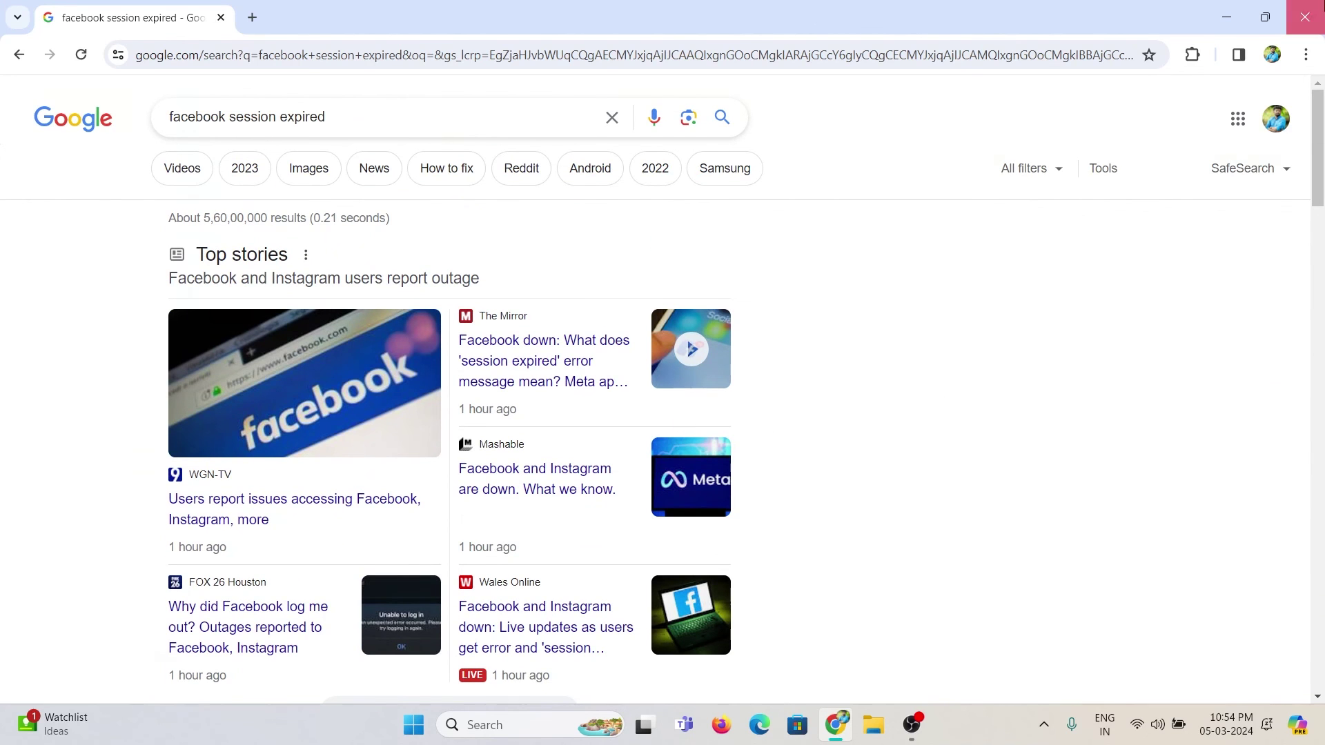
# - Reveal the Windows desktop with Win+D and bring up its context menu
pyautogui.press('super+d')
pyautogui.rightClick(627, 260)
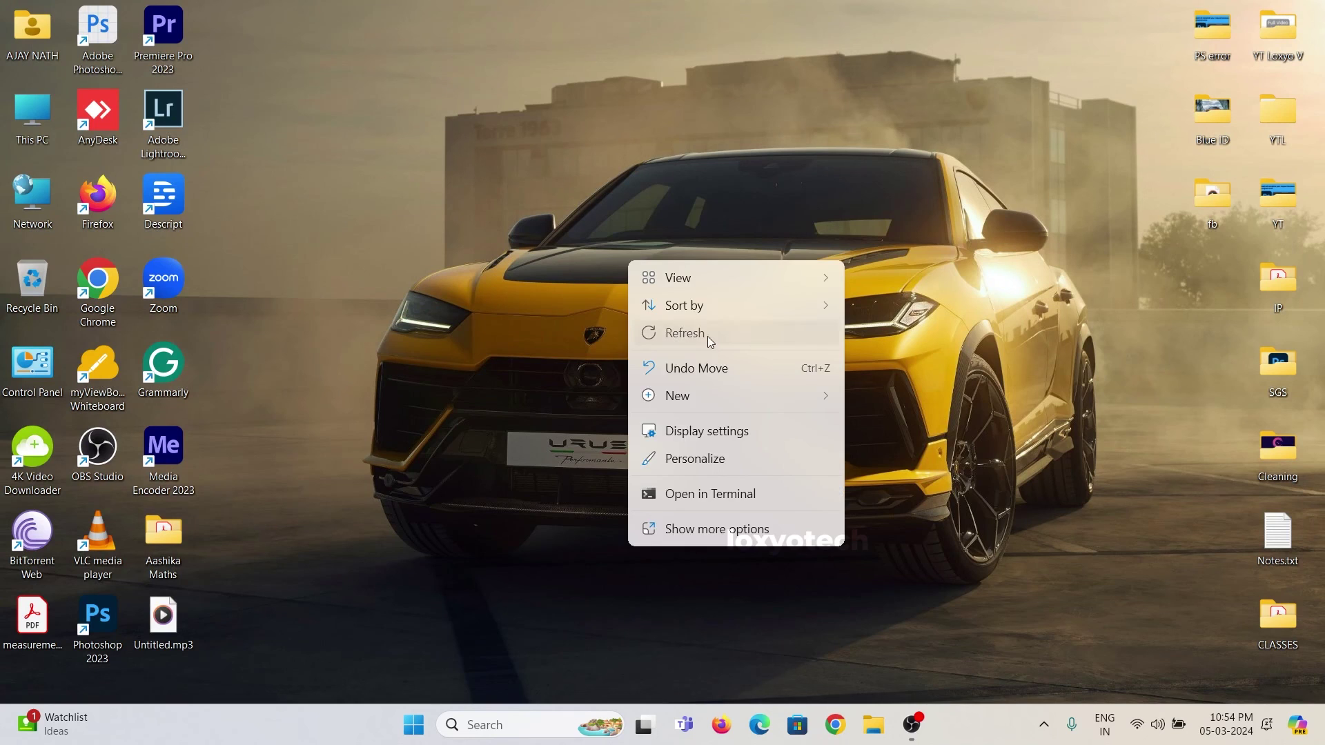